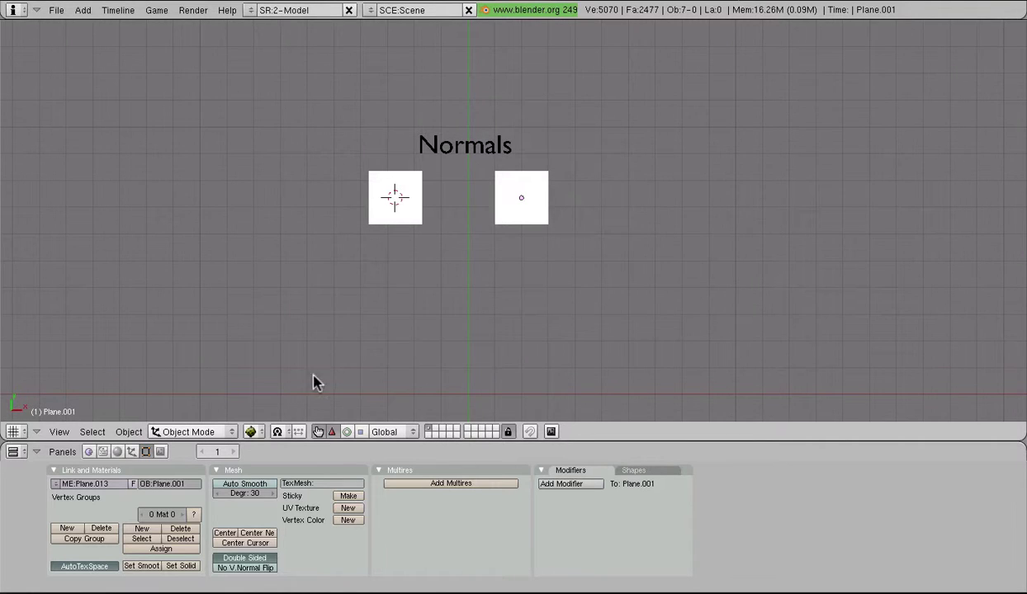
- Preview the two Normals sample squares in Solid draw type from front and top, then restore Textured draw type
{"action": "left_click", "coordinate": [250, 431]}
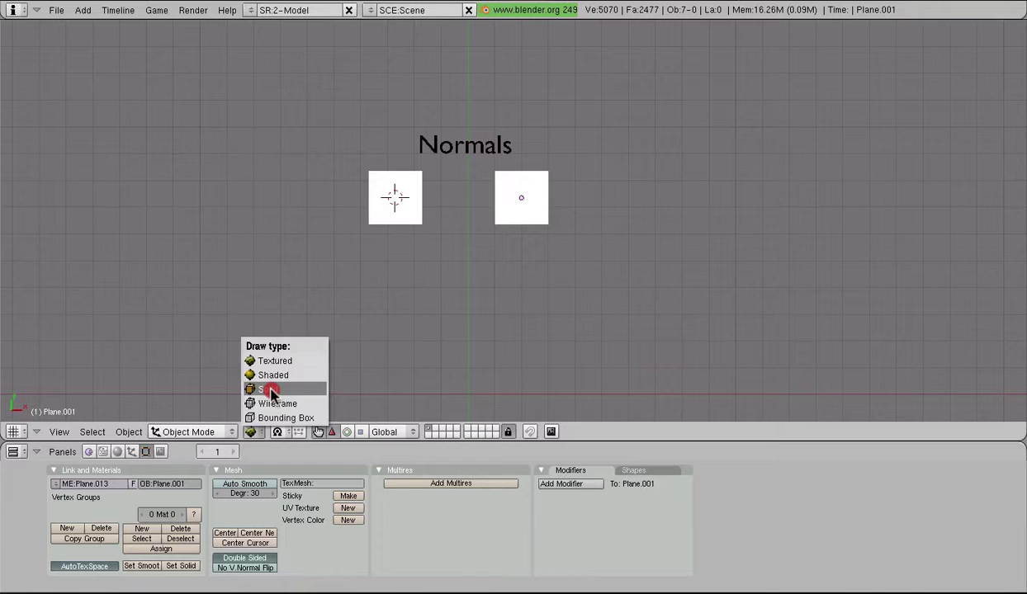
{"action": "left_click", "coordinate": [269, 388]}
{"action": "mouse_move", "coordinate": [513, 272]}
{"action": "middle_mouse_down"}
{"action": "mouse_move", "coordinate": [487, 258]}
{"action": "mouse_move", "coordinate": [263, 238]}
{"action": "mouse_move", "coordinate": [142, 204]}
{"action": "middle_mouse_up"}
{"action": "key", "text": "KP_1"}
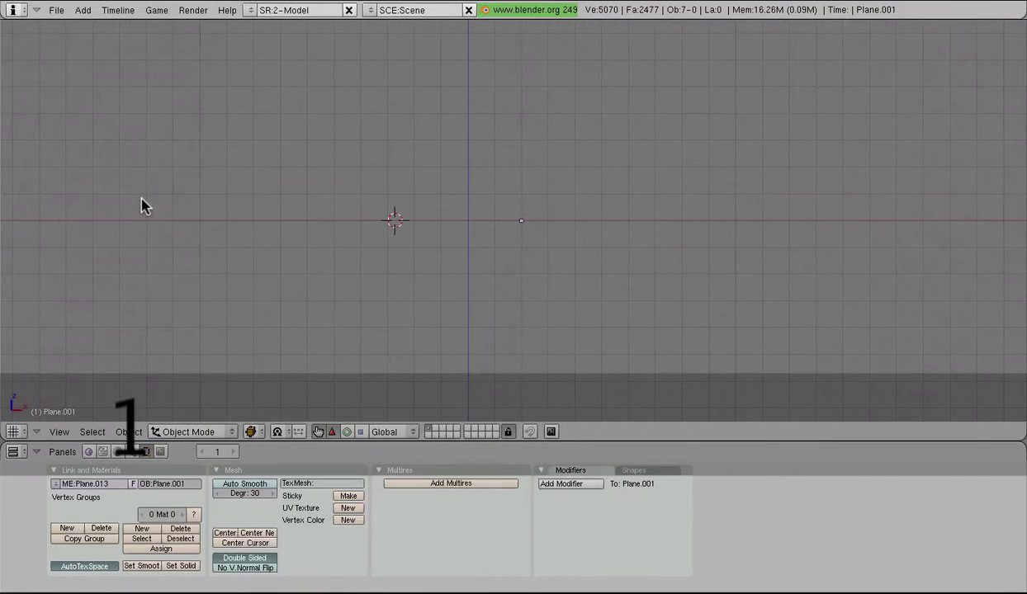
{"action": "key", "text": "KP_7"}
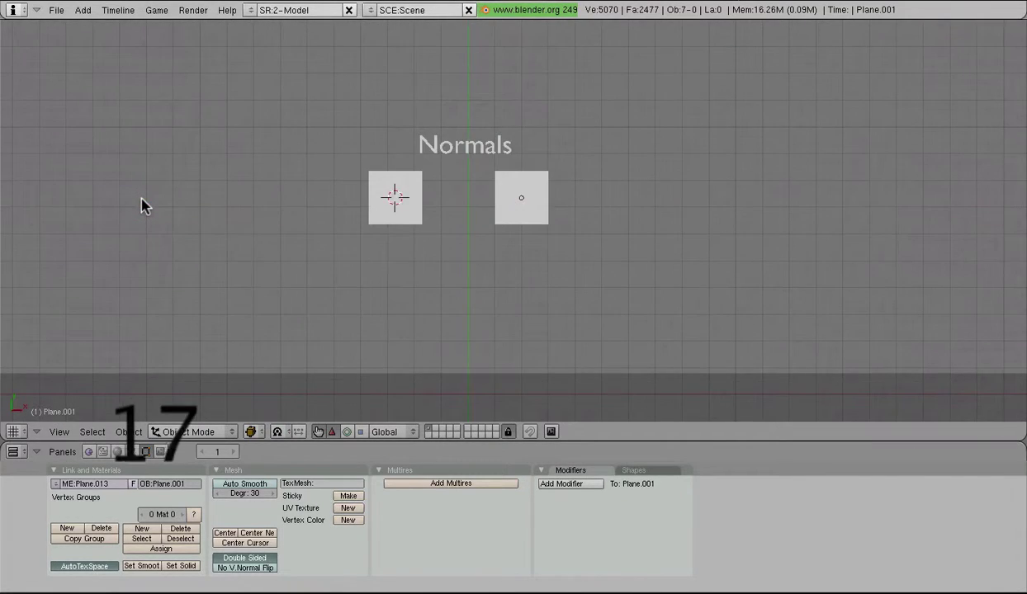
{"action": "left_click", "coordinate": [259, 433]}
{"action": "left_click", "coordinate": [264, 361]}
- Flip the normals of the right-hand sample square under Normals and inspect it from behind and above
{"action": "right_click", "coordinate": [535, 215]}
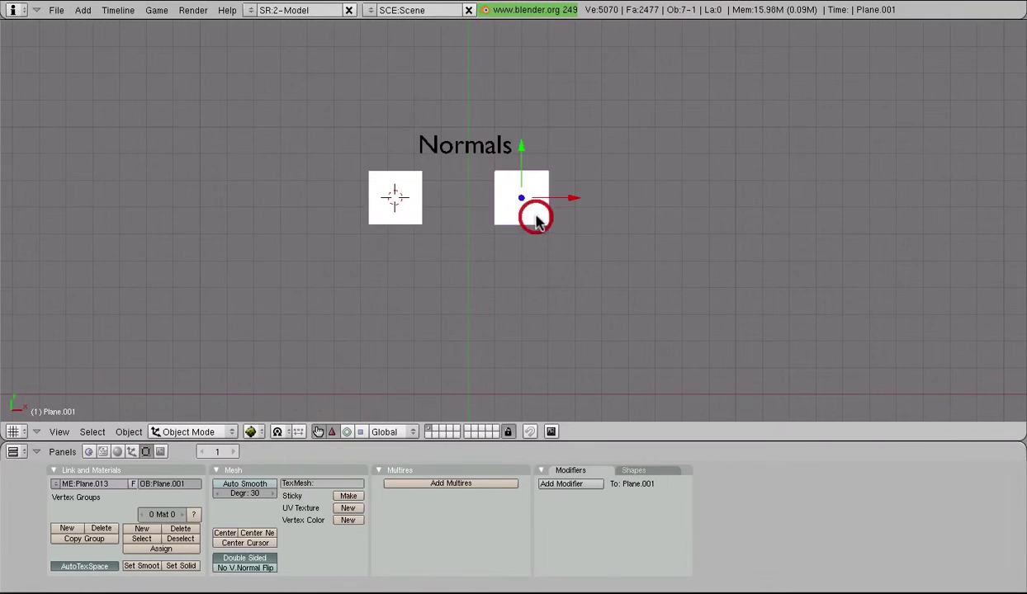
{"action": "key", "text": "Tab"}
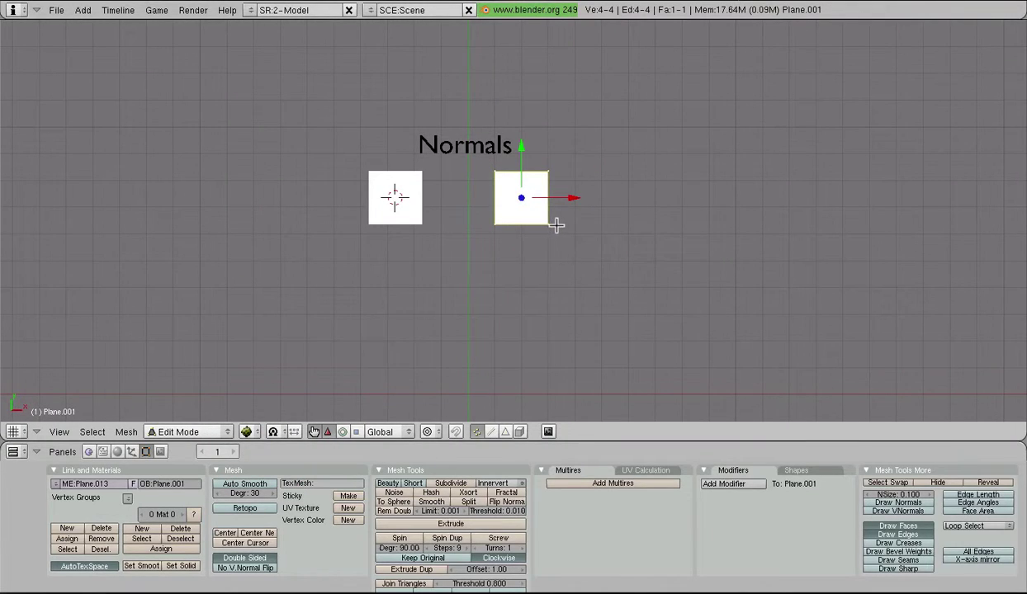
{"action": "key", "text": "w"}
{"action": "left_click", "coordinate": [556, 226]}
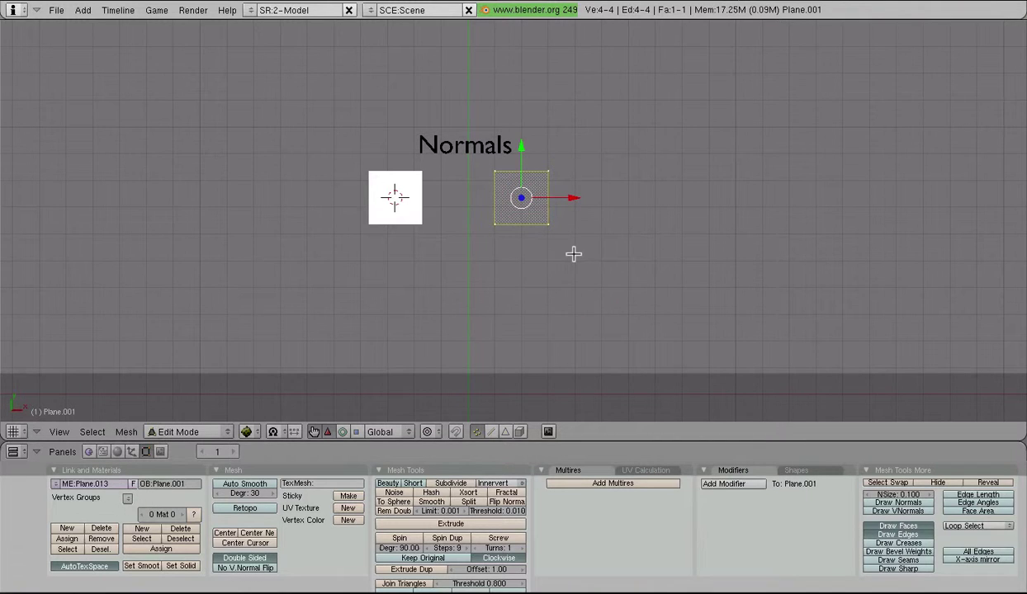
{"action": "key", "text": "Tab"}
{"action": "key", "text": "a"}
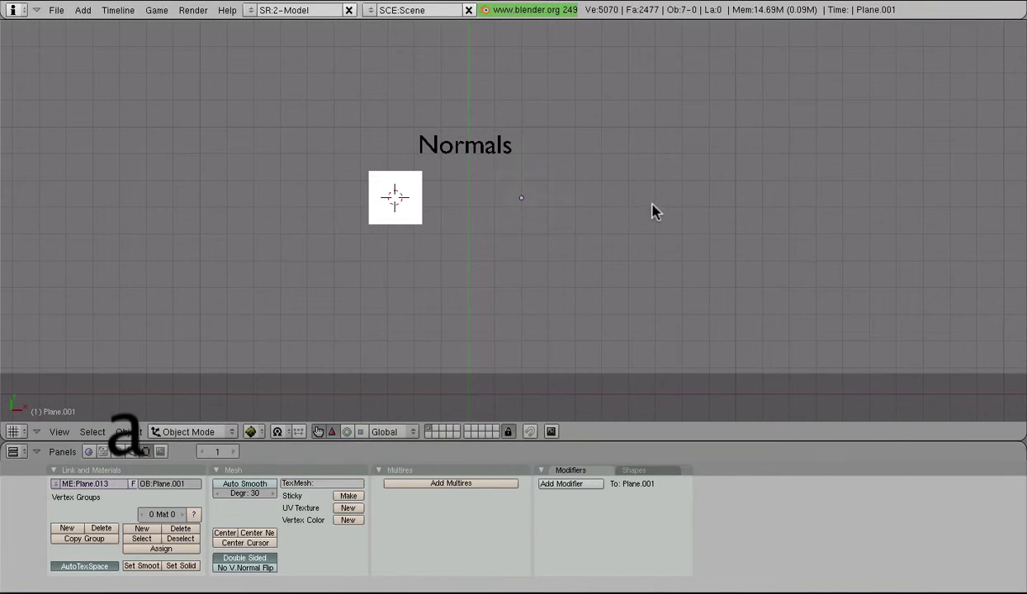
{"action": "middle_click_drag", "start_coordinate": [751, 224], "coordinate": [299, 207]}
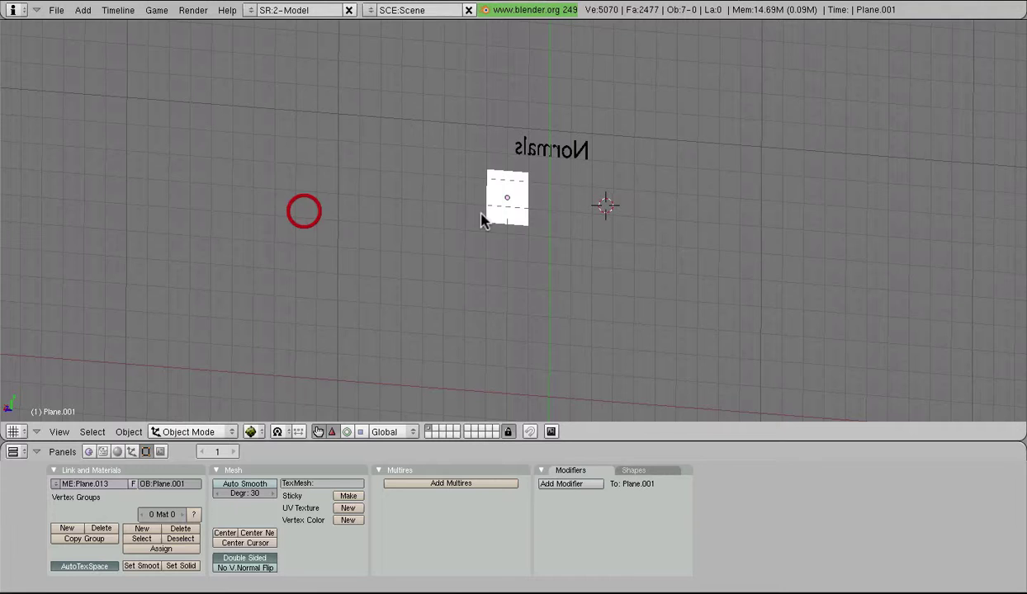
{"action": "key", "text": "KP_1"}
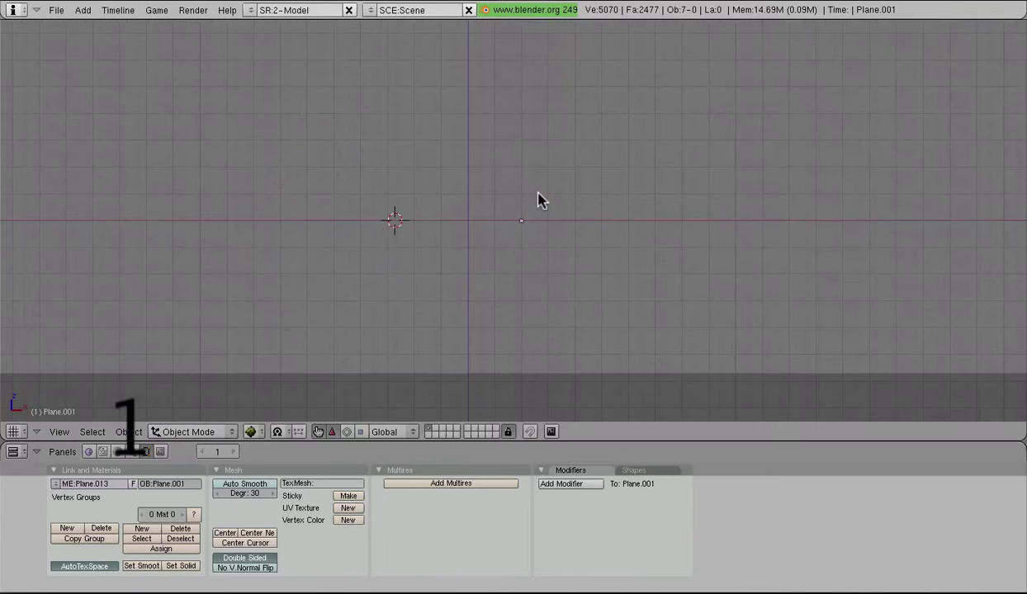
{"action": "key", "text": "KP_7"}
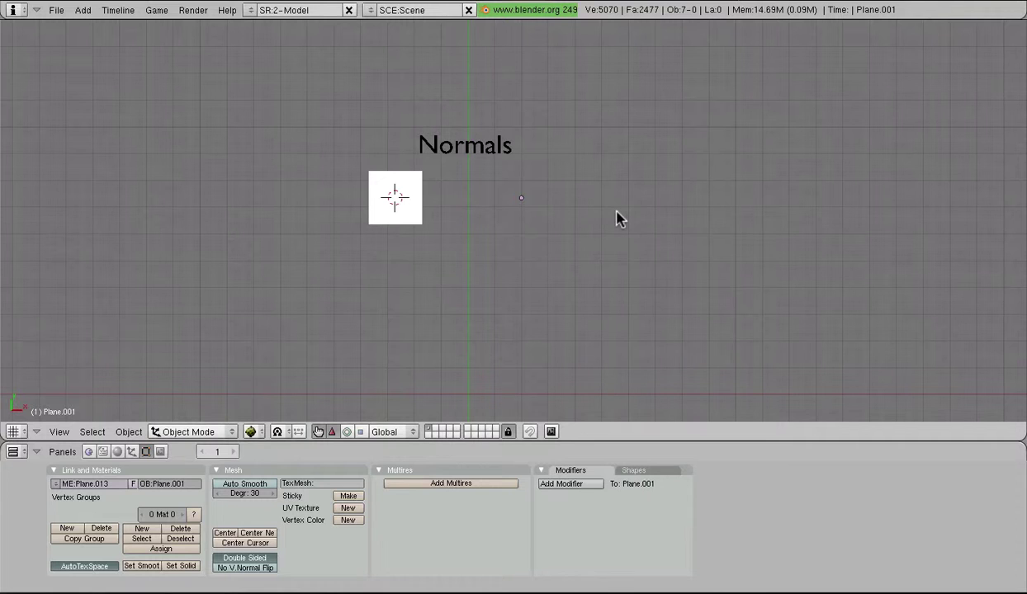
- Examine the Opacity and Tint swatch rows with values from 0 to 250
{"action": "scroll", "coordinate": [620, 210], "scroll_direction": "down", "scroll_amount": 3}
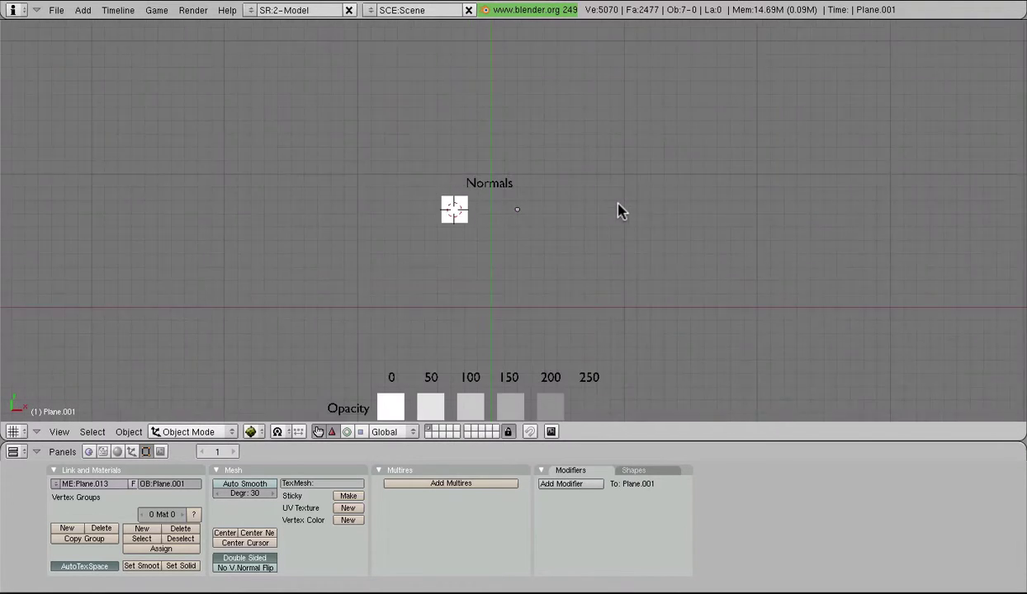
{"action": "middle_click_drag", "start_coordinate": [621, 292], "coordinate": [617, 103], "text": "shift"}
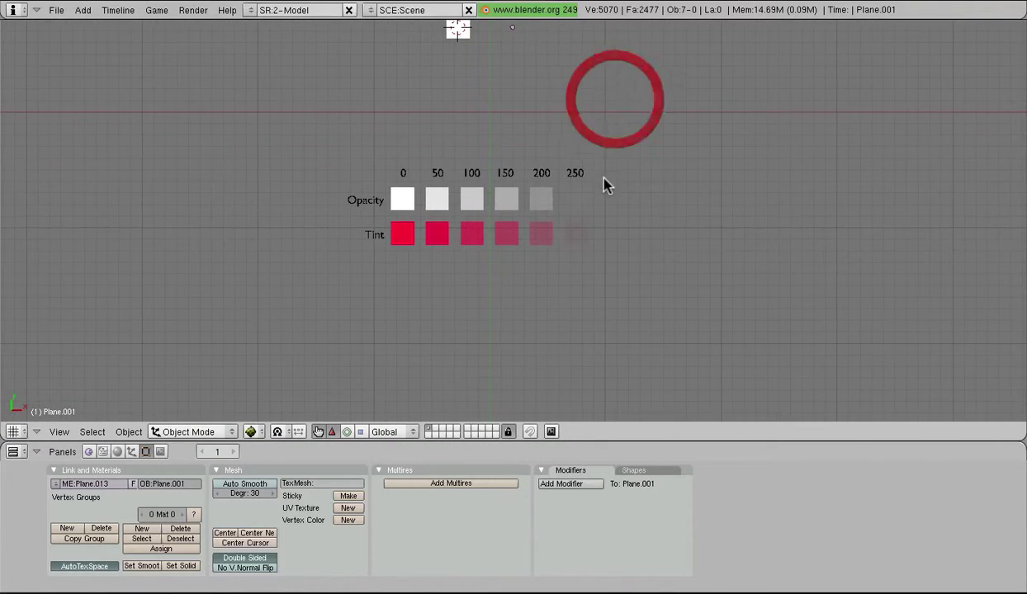
{"action": "scroll", "coordinate": [627, 192], "scroll_direction": "up", "scroll_amount": 4}
{"action": "middle_click_drag", "start_coordinate": [779, 197], "coordinate": [784, 210], "text": "shift"}
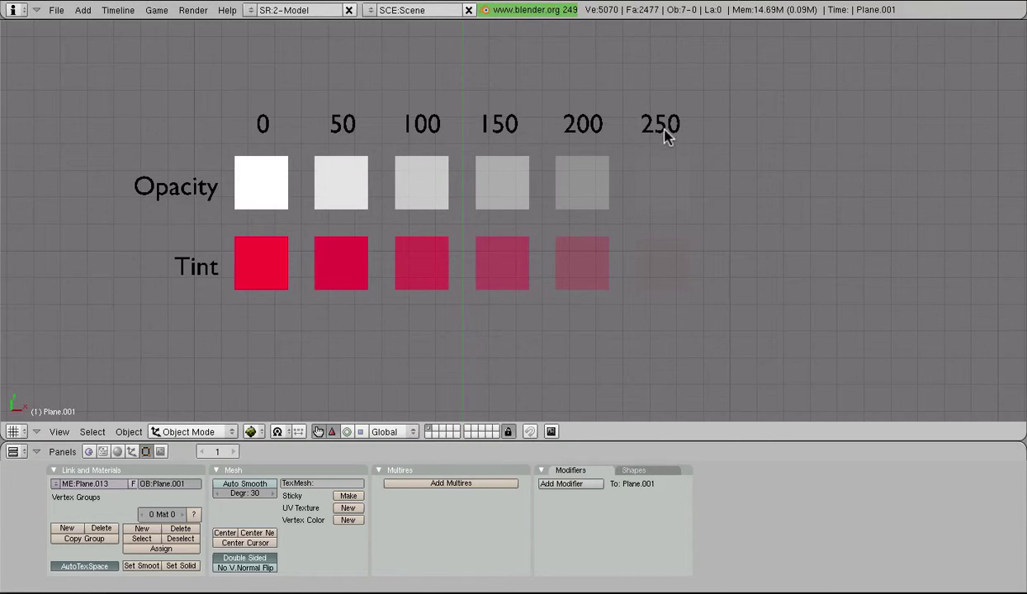
{"action": "scroll", "coordinate": [665, 133], "scroll_direction": "up", "scroll_amount": 2}
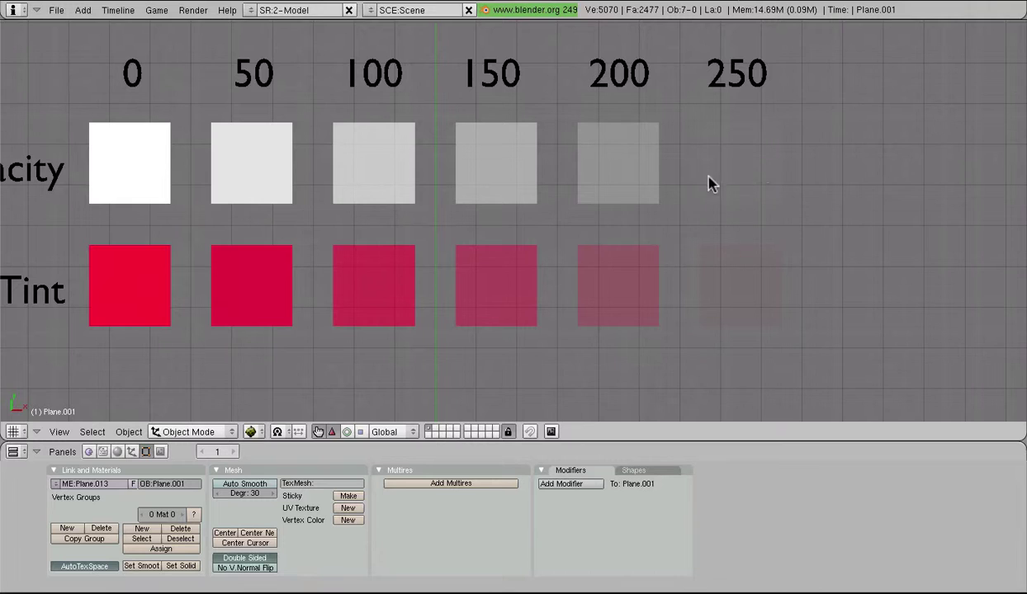
{"action": "scroll", "coordinate": [734, 171], "scroll_direction": "down", "scroll_amount": 1}
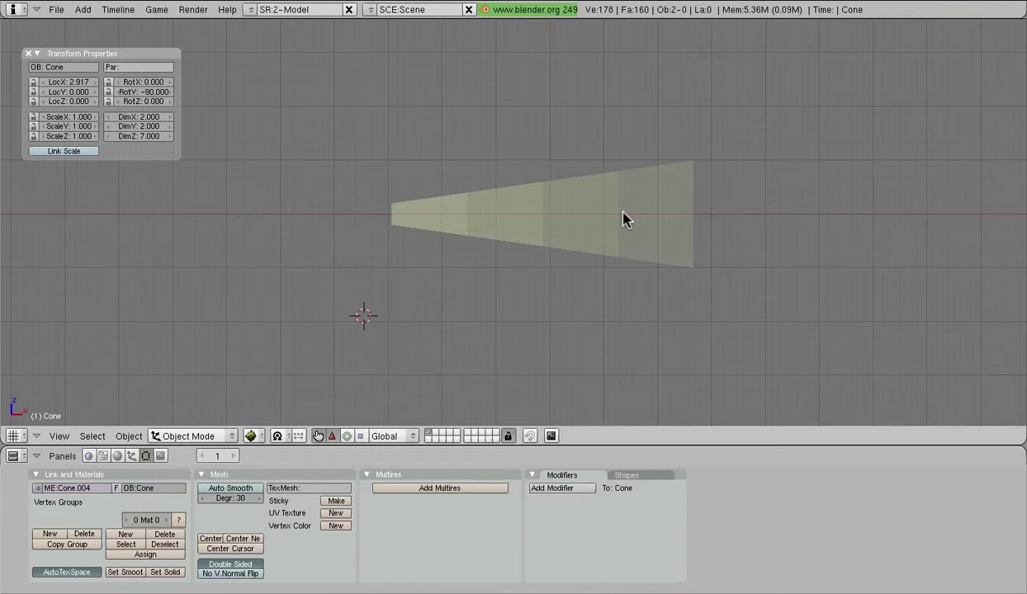
- Edit the cone mesh and use the Knife multicut to add four evenly spaced cuts across its length
{"action": "scroll", "coordinate": [623, 219], "scroll_direction": "down", "scroll_amount": 3}
{"action": "key", "text": "shift+f"}
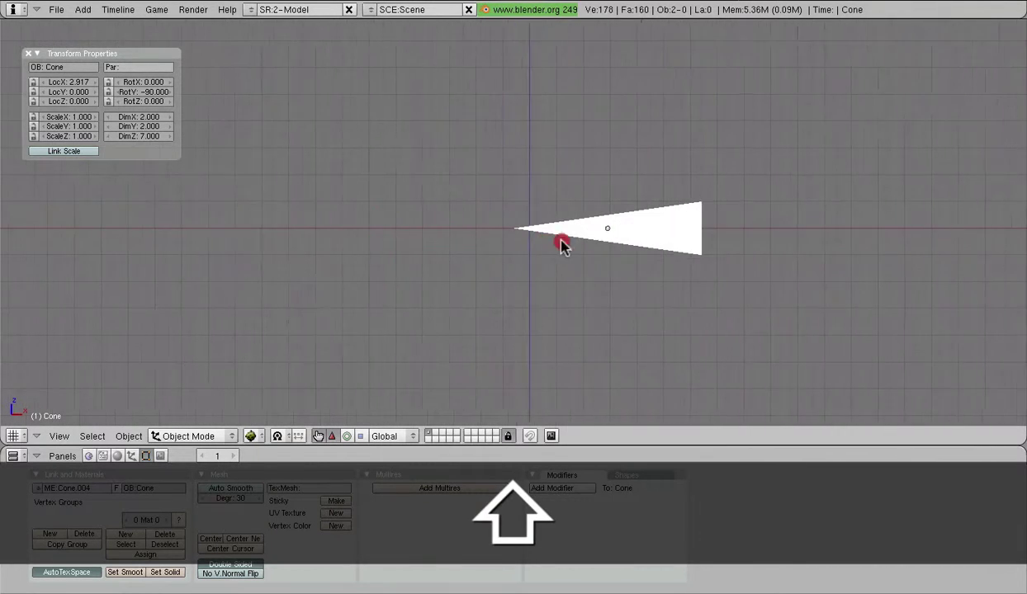
{"action": "left_click", "coordinate": [561, 245]}
{"action": "key", "text": "Tab"}
{"action": "scroll", "coordinate": [623, 280], "scroll_direction": "up", "scroll_amount": 3}
{"action": "key", "text": "w"}
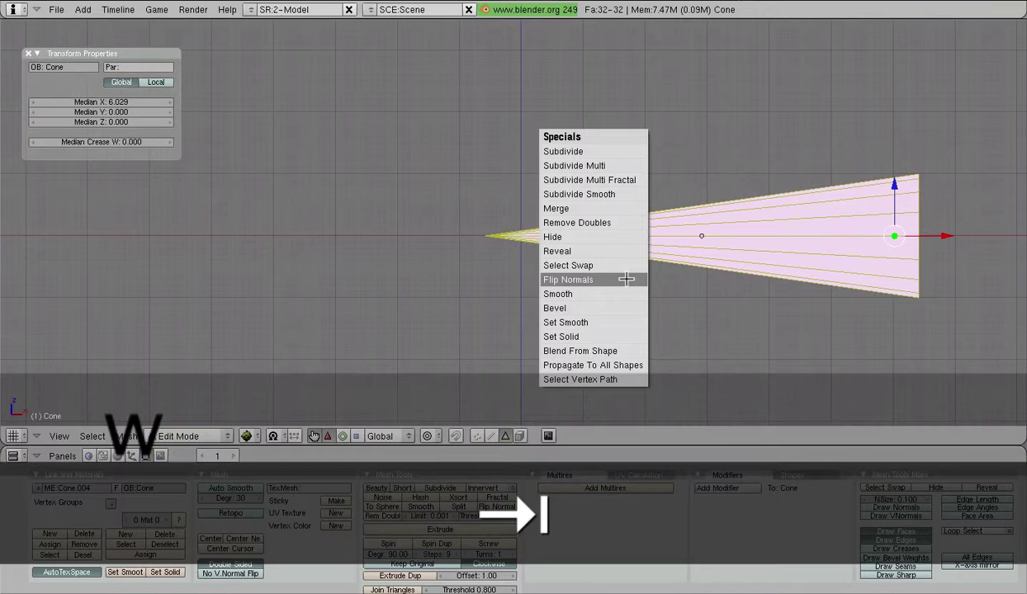
{"action": "key", "text": "k"}
{"action": "left_click", "coordinate": [708, 277]}
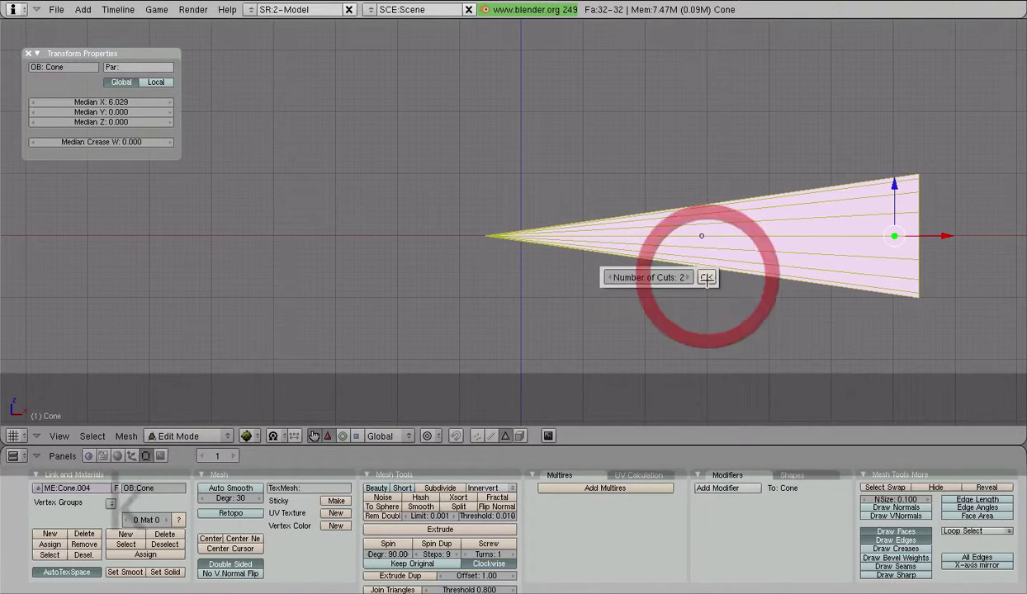
{"action": "left_click", "coordinate": [671, 272]}
{"action": "left_click", "coordinate": [704, 280]}
{"action": "left_click_drag", "start_coordinate": [710, 172], "coordinate": [737, 322]}
{"action": "key", "text": "Return"}
- Delete the single vertex at the cone's tip to open its narrow end
{"action": "key", "text": "a"}
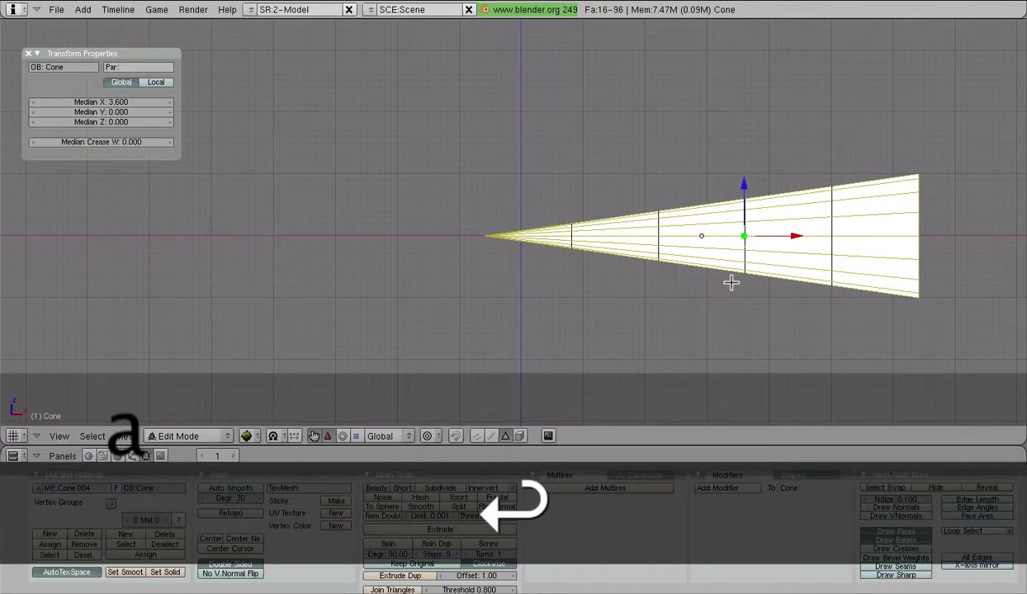
{"action": "right_click", "coordinate": [485, 239]}
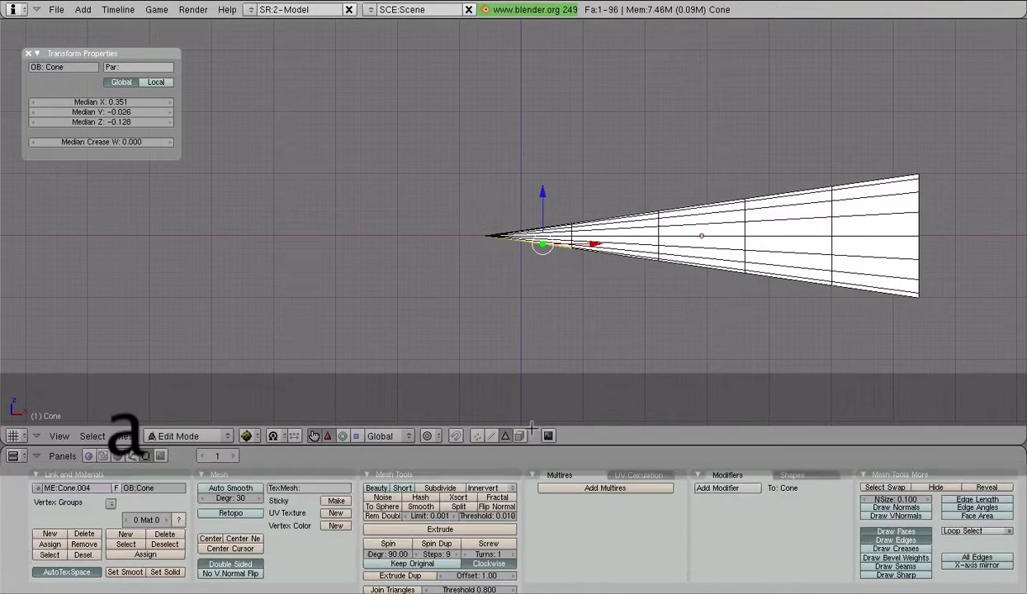
{"action": "left_click", "coordinate": [476, 435]}
{"action": "key", "text": "a"}
{"action": "right_click", "coordinate": [484, 237]}
{"action": "key", "text": "x"}
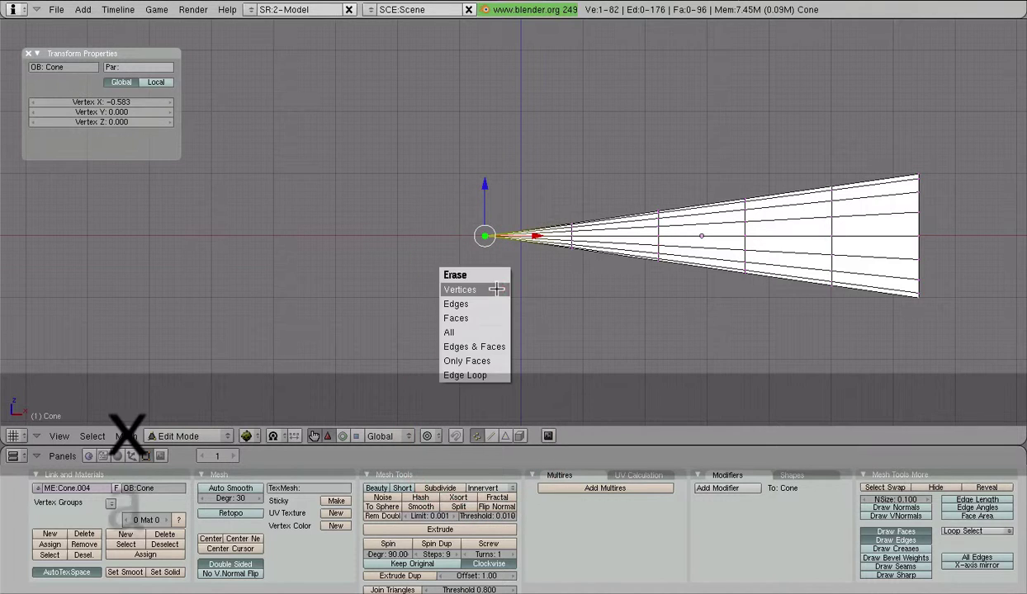
{"action": "left_click", "coordinate": [493, 287]}
- Delete the centre vertex of the cone's wide base to open that end
{"action": "scroll", "coordinate": [553, 273], "scroll_direction": "up", "scroll_amount": 4}
{"action": "middle_click_drag", "start_coordinate": [628, 282], "coordinate": [229, 222], "text": "shift"}
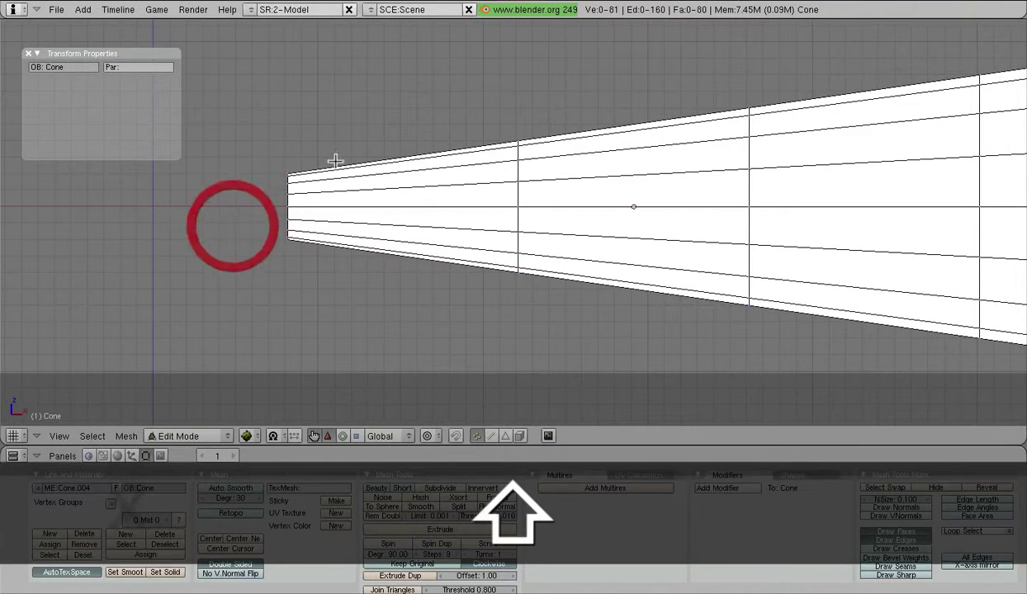
{"action": "scroll", "coordinate": [345, 170], "scroll_direction": "down", "scroll_amount": 5}
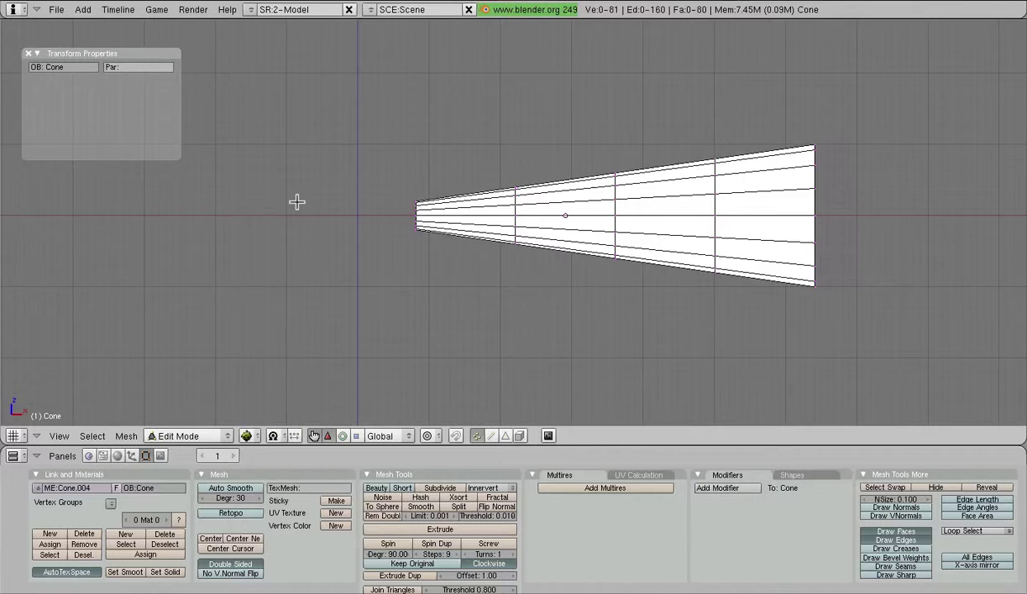
{"action": "middle_click_drag", "start_coordinate": [298, 201], "coordinate": [451, 227]}
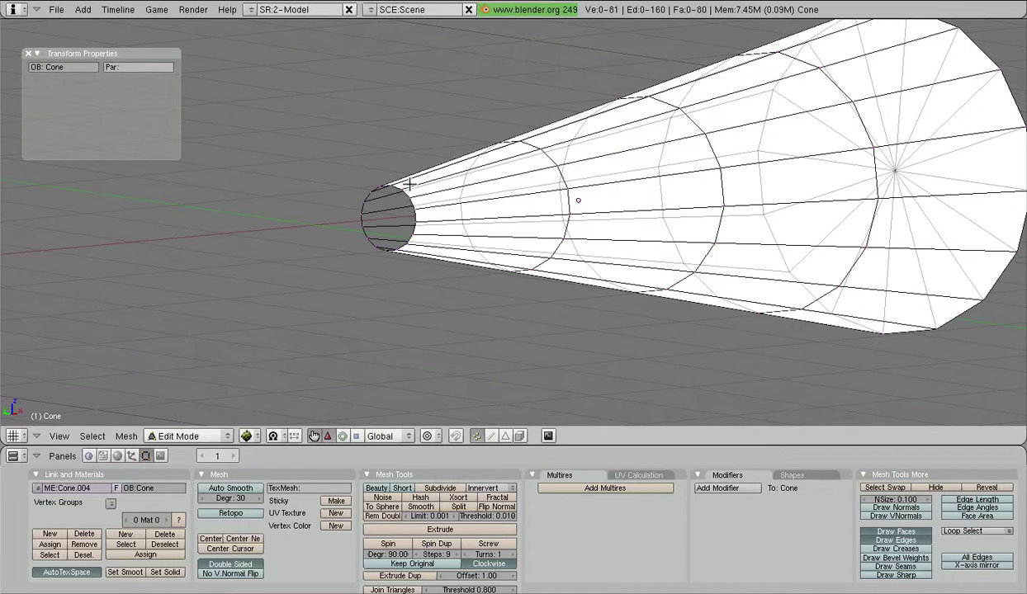
{"action": "middle_click_drag", "start_coordinate": [409, 183], "coordinate": [467, 264]}
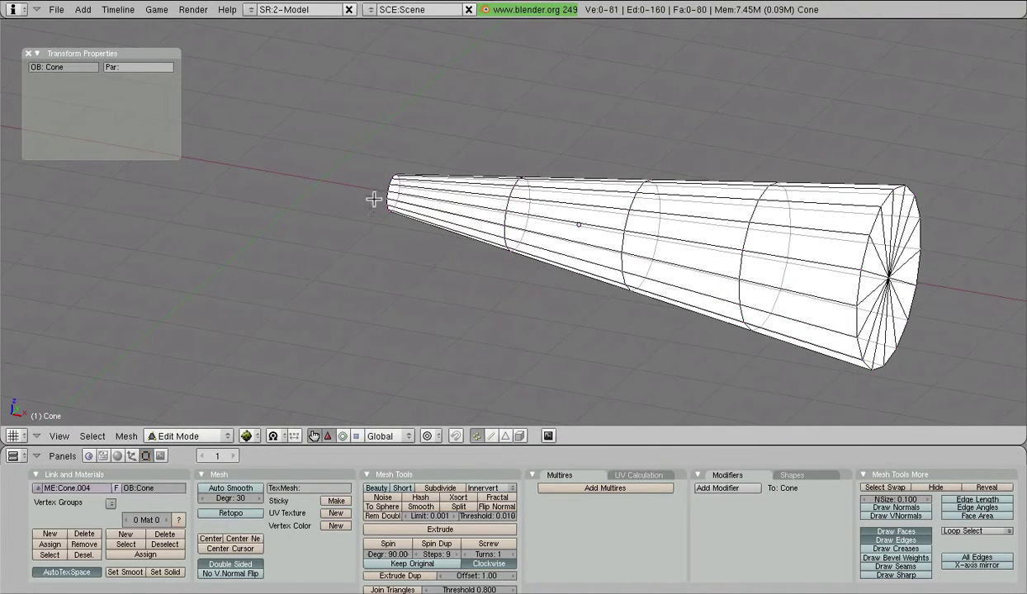
{"action": "middle_click_drag", "start_coordinate": [386, 183], "coordinate": [437, 202]}
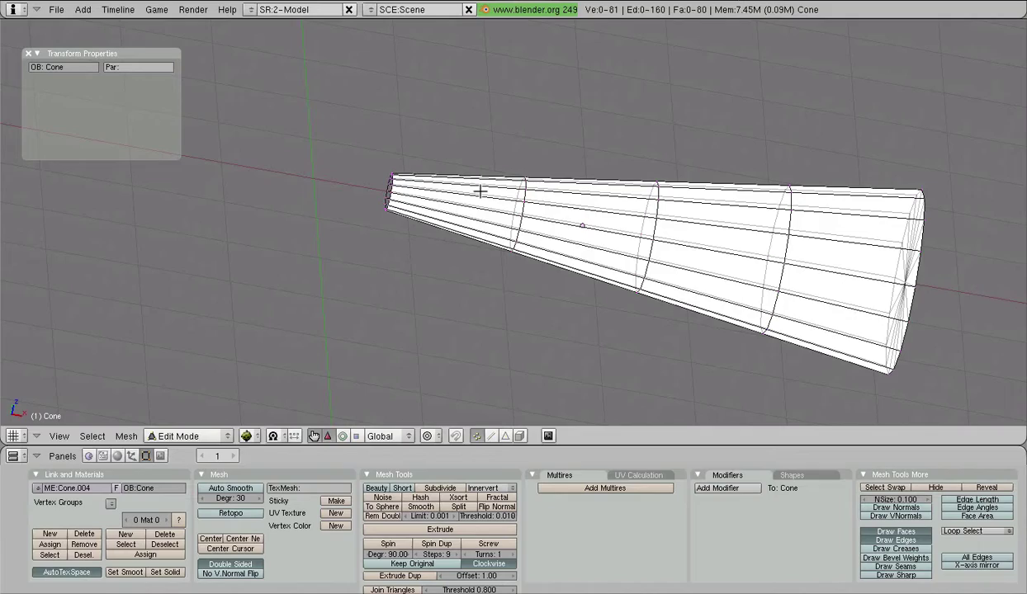
{"action": "key", "text": "KP_1"}
{"action": "middle_click_drag", "start_coordinate": [828, 188], "coordinate": [729, 248]}
{"action": "right_click", "coordinate": [792, 295]}
{"action": "right_click", "coordinate": [792, 296], "text": "shift"}
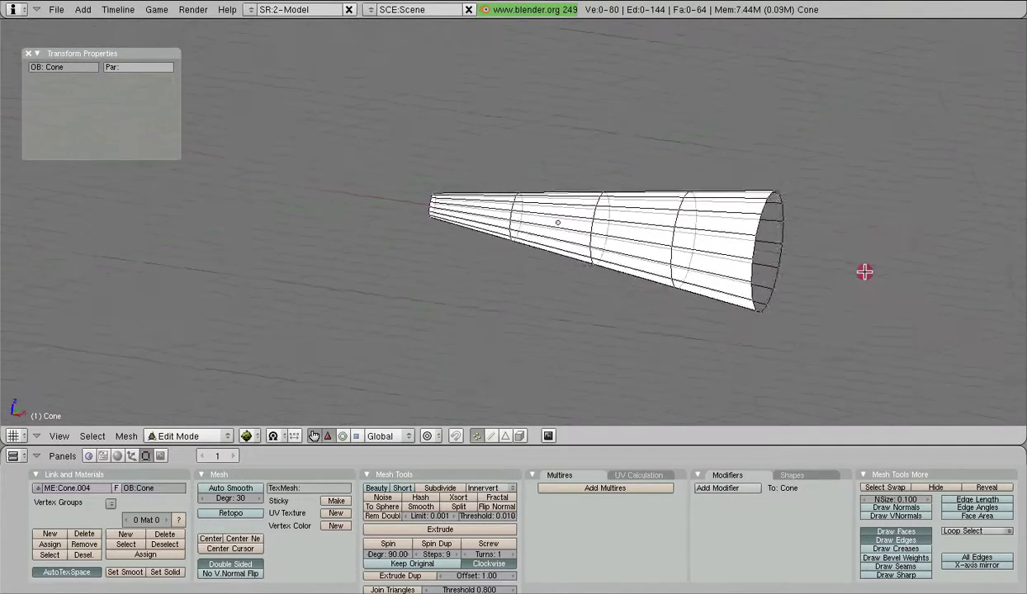
{"action": "right_click", "coordinate": [900, 270]}
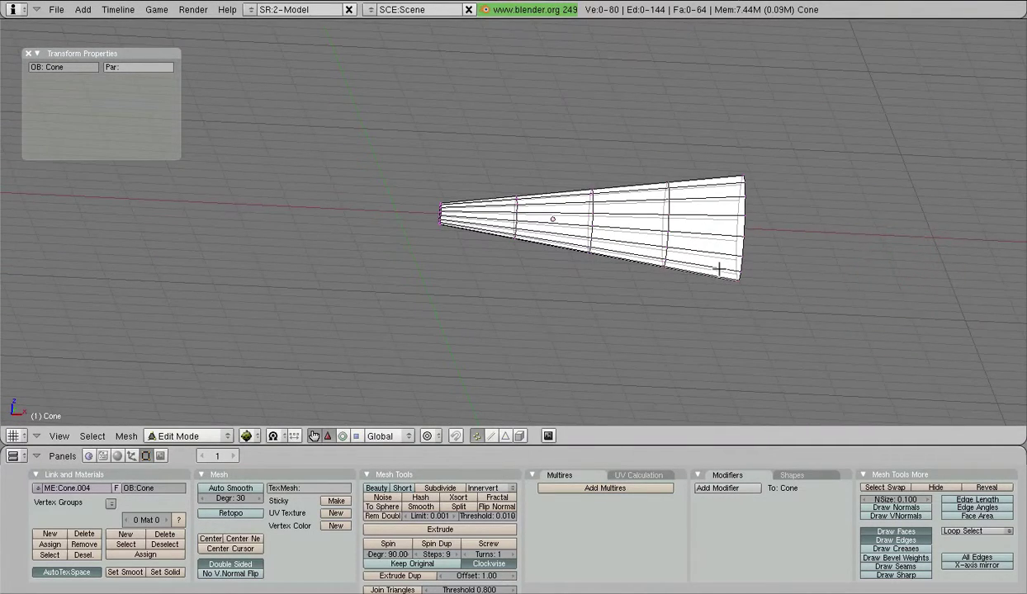
- Return to the front view of the cone and switch it to Vertex Paint mode
{"action": "key", "text": "KP_1"}
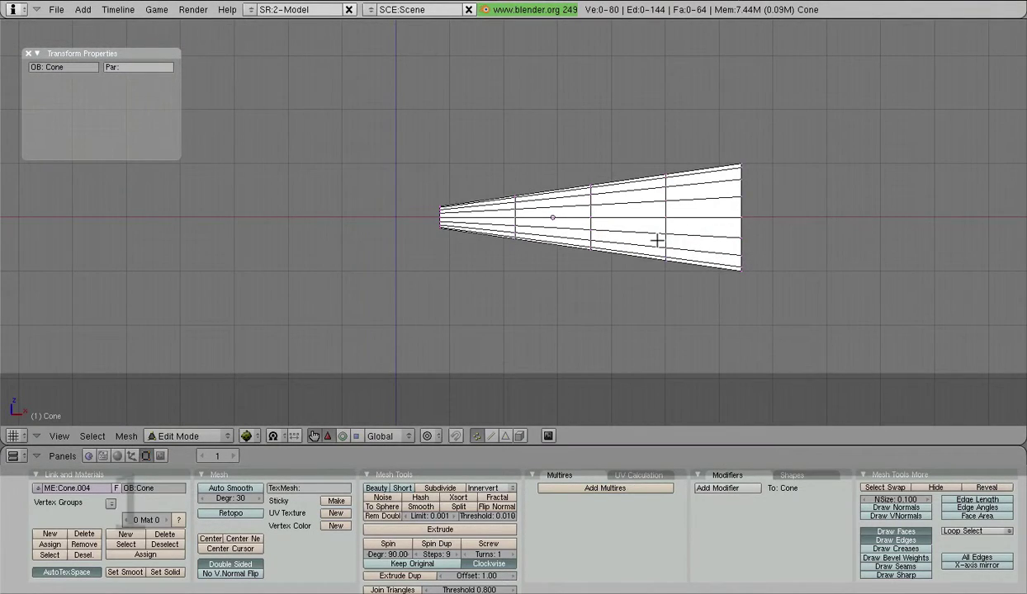
{"action": "scroll", "coordinate": [591, 273], "scroll_direction": "up", "scroll_amount": 2}
{"action": "middle_click_drag", "start_coordinate": [670, 249], "coordinate": [599, 259], "text": "shift"}
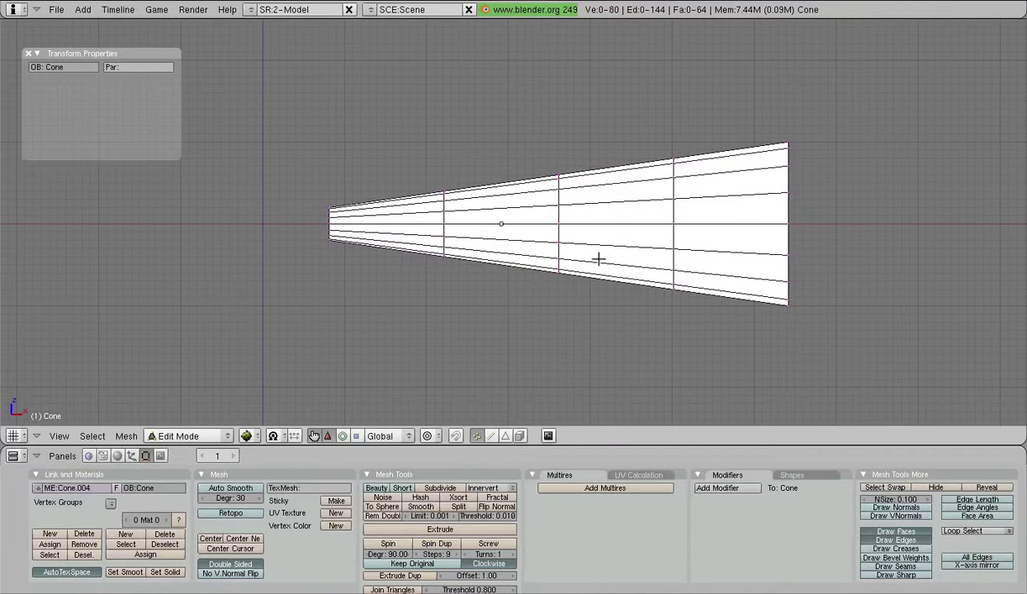
{"action": "left_click", "coordinate": [198, 436]}
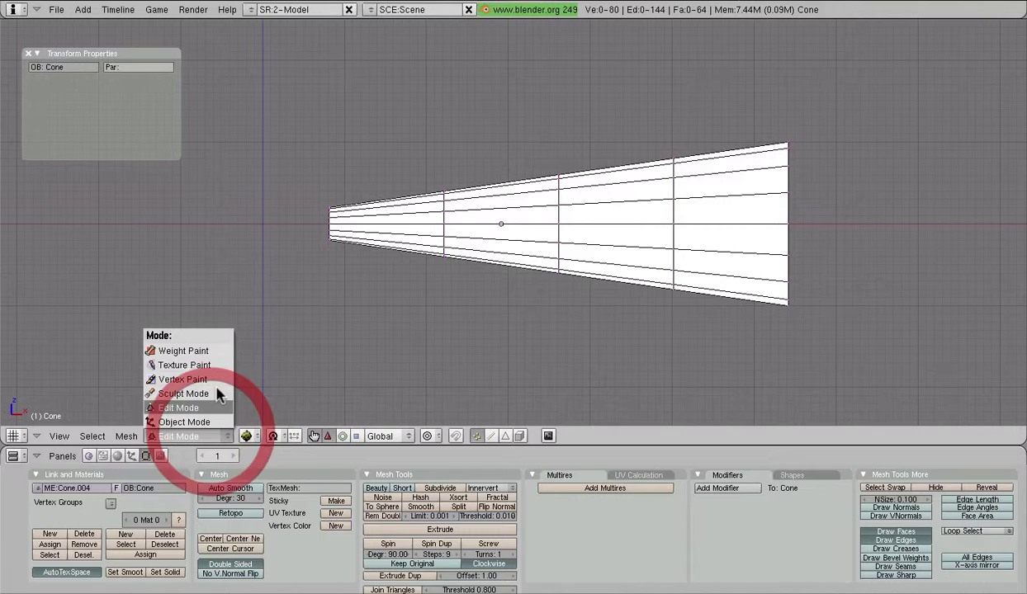
{"action": "left_click", "coordinate": [216, 379]}
- Select all the cone's faces and fill them with the vertex colour E0E2BA
{"action": "left_click", "coordinate": [464, 494]}
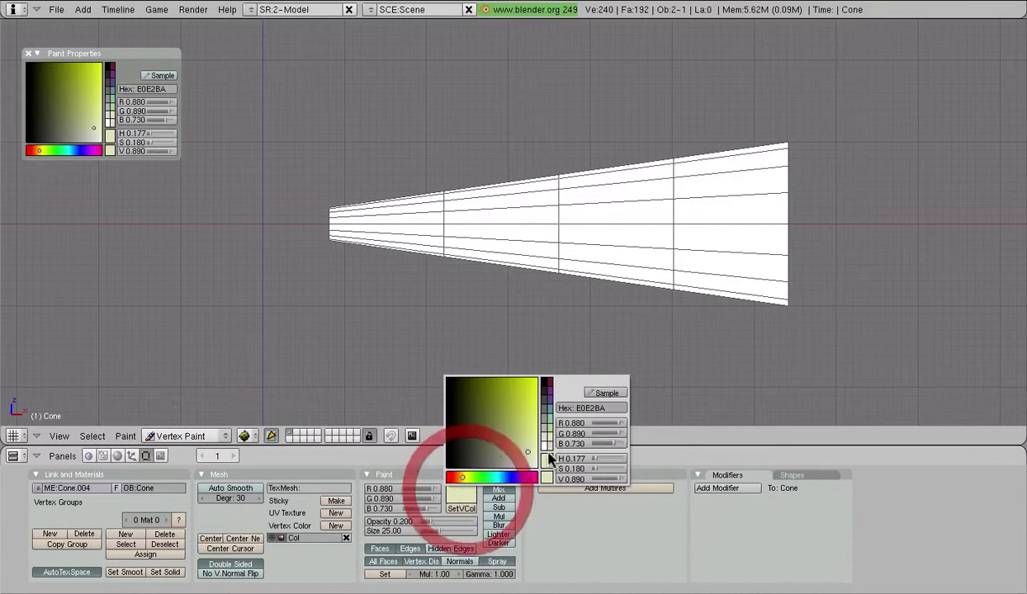
{"action": "left_click", "coordinate": [460, 494]}
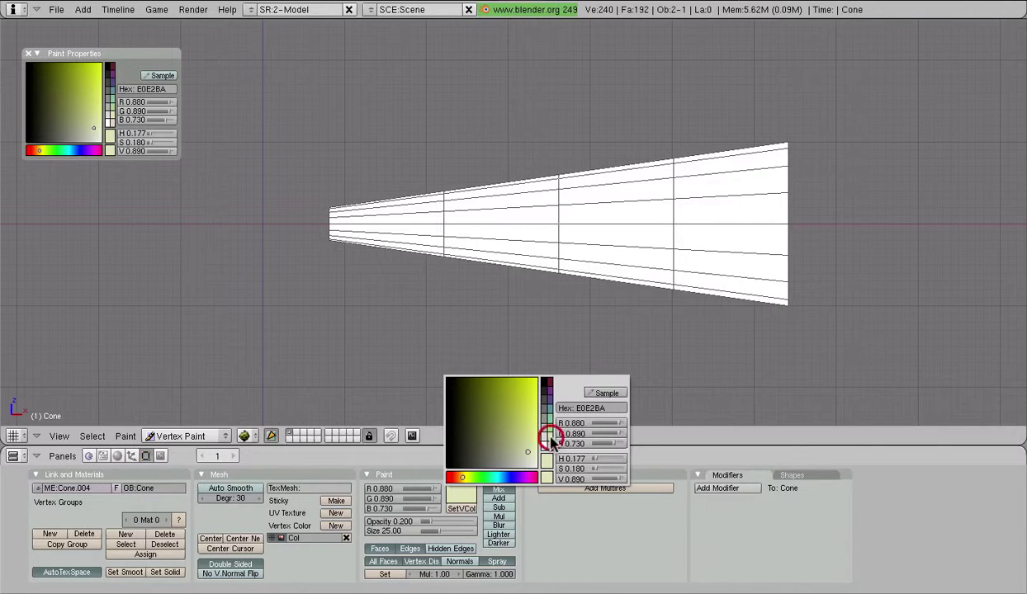
{"action": "left_click", "coordinate": [551, 451]}
{"action": "key", "text": "Return"}
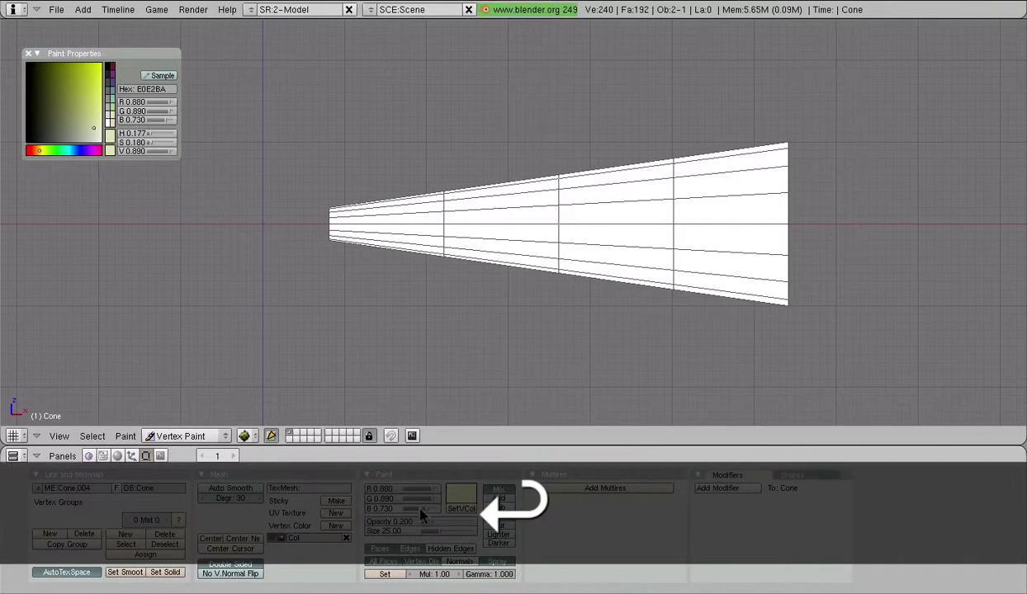
{"action": "key", "text": "a"}
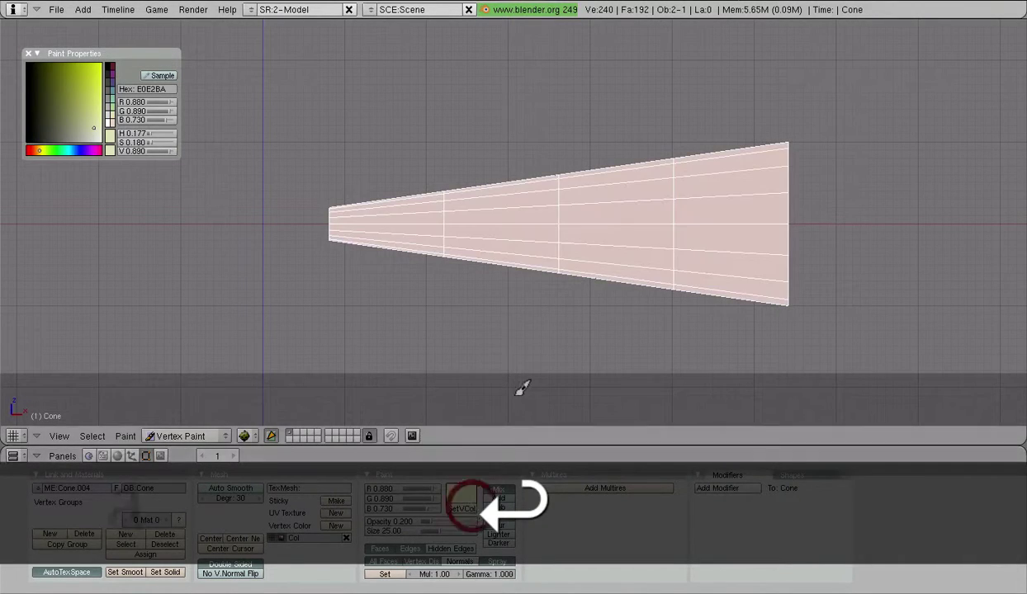
- Apply the current vertex colour to the selected cone faces and deselect them
{"action": "left_click", "coordinate": [462, 500]}
{"action": "key", "text": "a"}
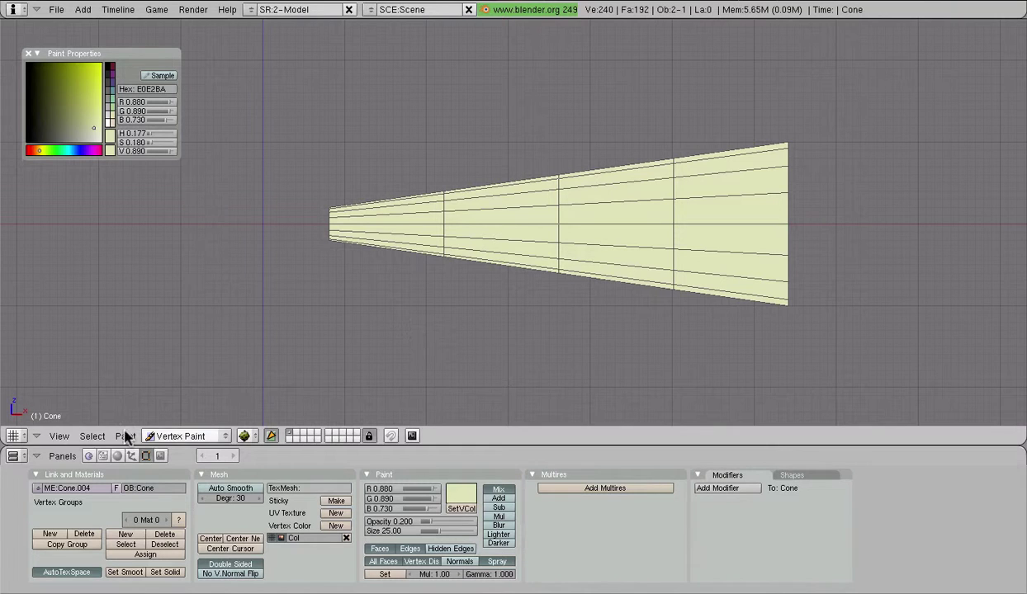
- Turn the lower Buttons window into a Scripts window and run the YS Face mode mesh script
{"action": "left_click", "coordinate": [22, 456]}
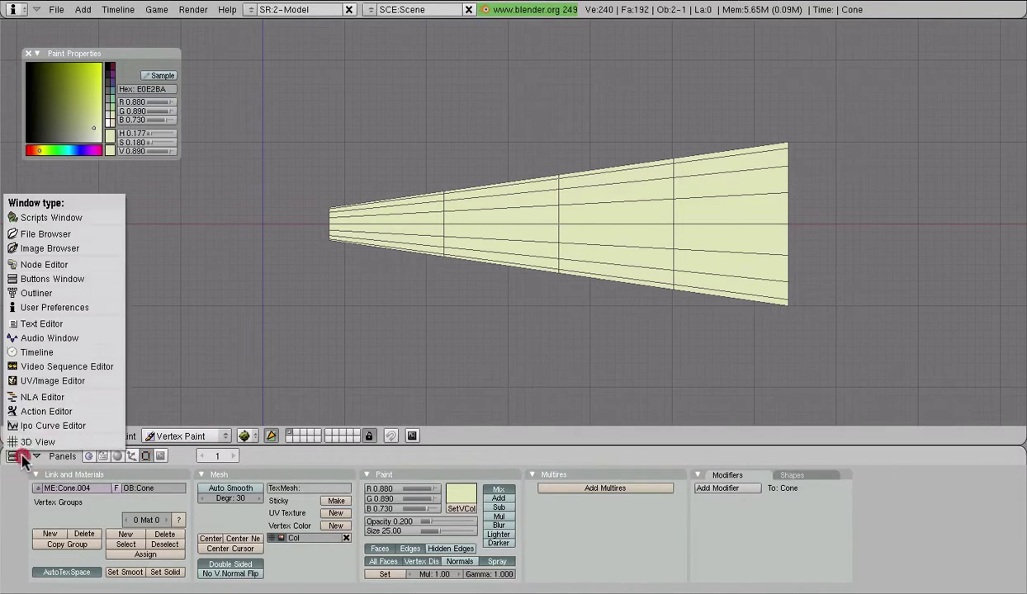
{"action": "left_click", "coordinate": [70, 219]}
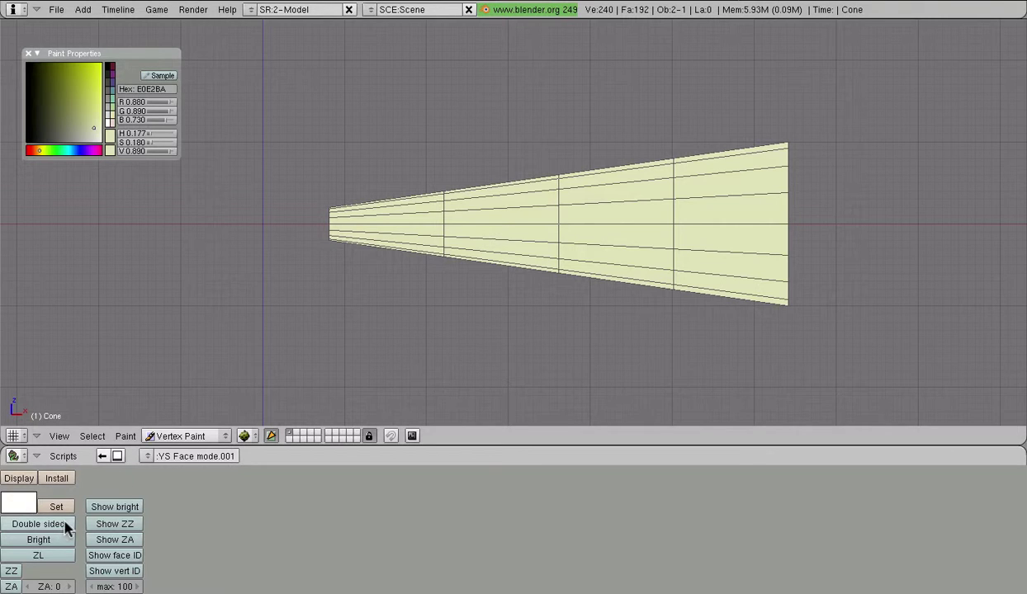
{"action": "left_click", "coordinate": [64, 457]}
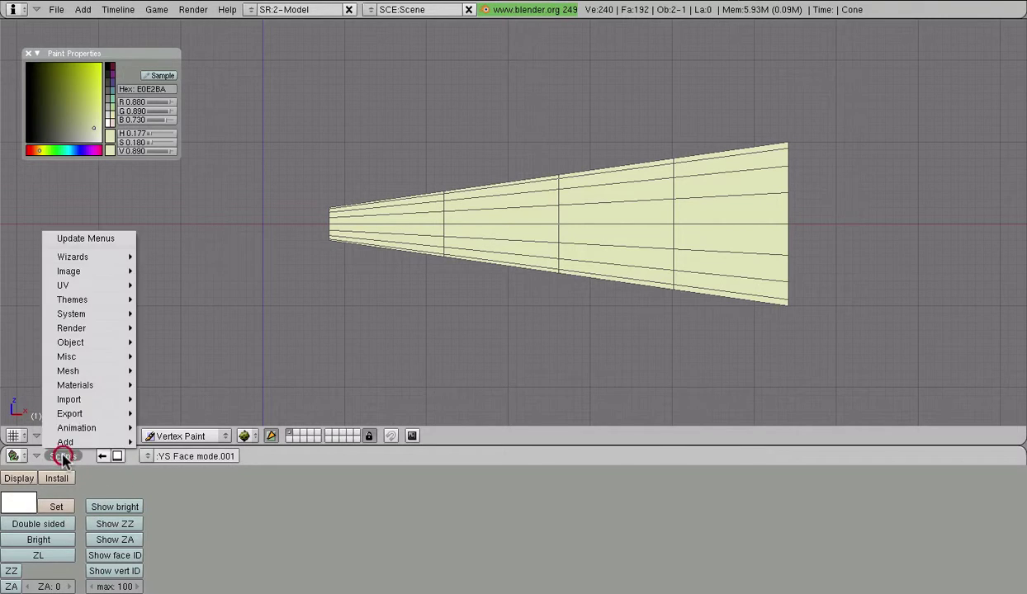
{"action": "left_click", "coordinate": [85, 372]}
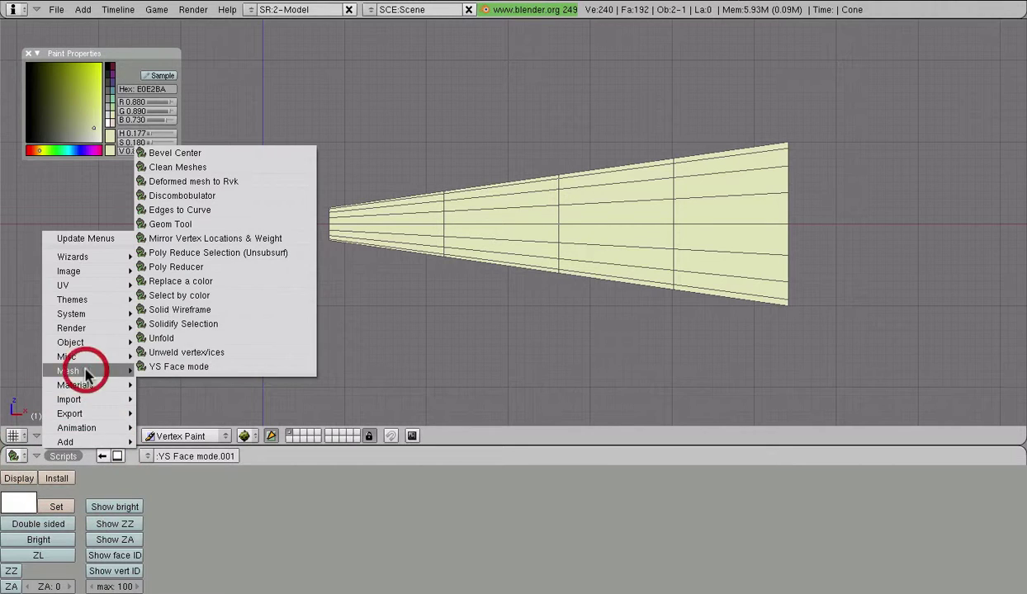
{"action": "left_click", "coordinate": [179, 368]}
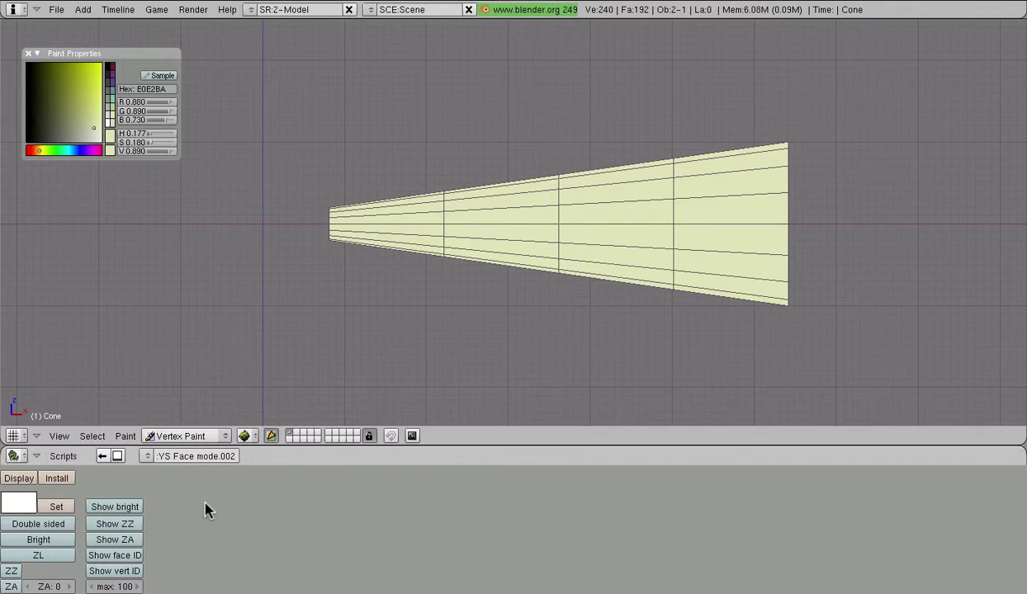
{"action": "left_click", "coordinate": [18, 505]}
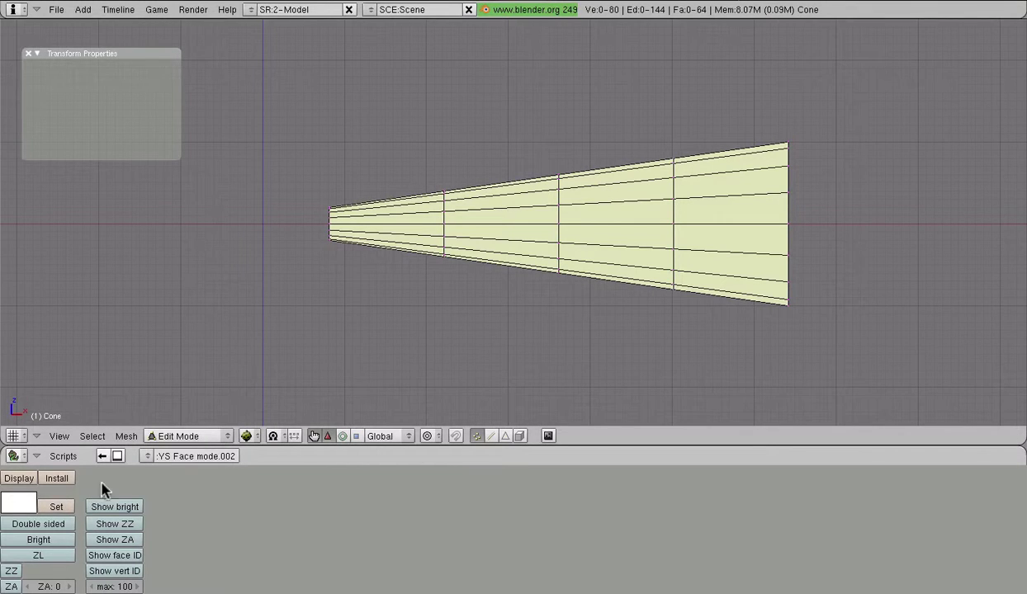
- In face select mode, select the cone's narrowest ring of faces and enable ZA transparency on it at 180
{"action": "scroll", "coordinate": [405, 202], "scroll_direction": "up", "scroll_amount": 3}
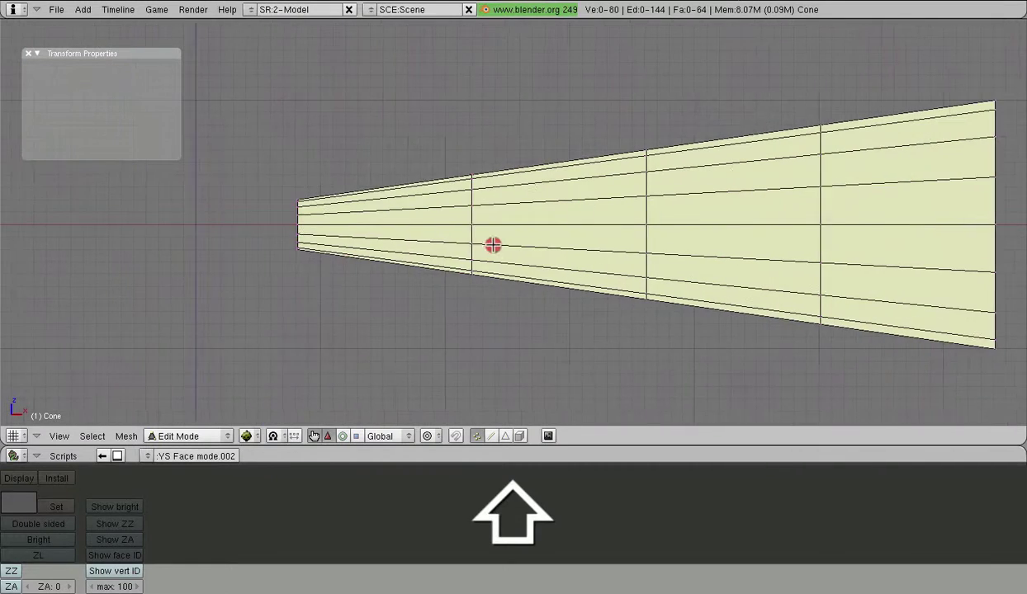
{"action": "scroll", "coordinate": [493, 245], "scroll_direction": "up", "scroll_amount": 2, "text": "shift"}
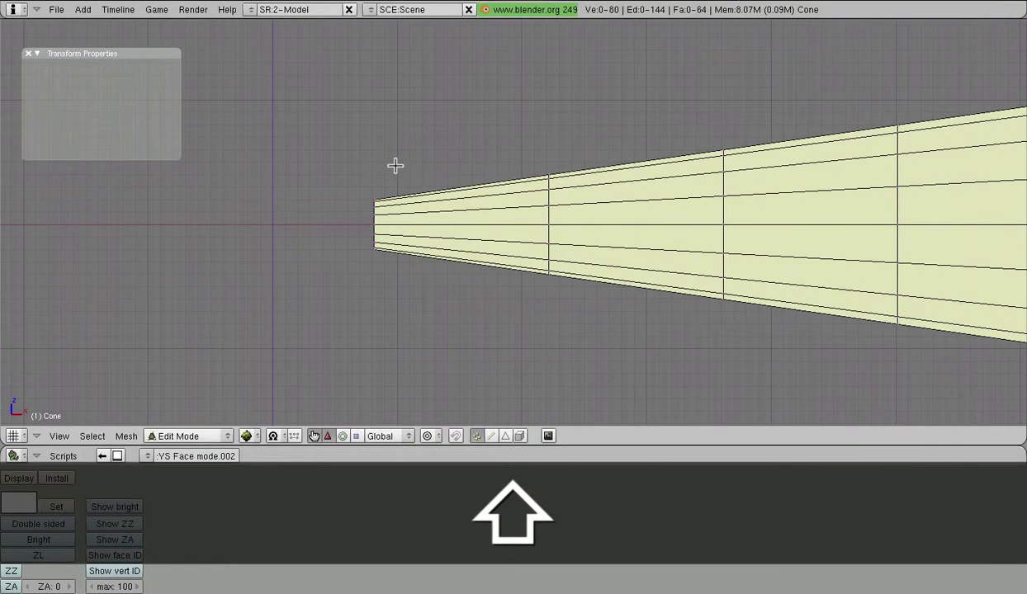
{"action": "key", "text": "b"}
{"action": "left_click", "coordinate": [466, 322]}
{"action": "left_click", "coordinate": [496, 436]}
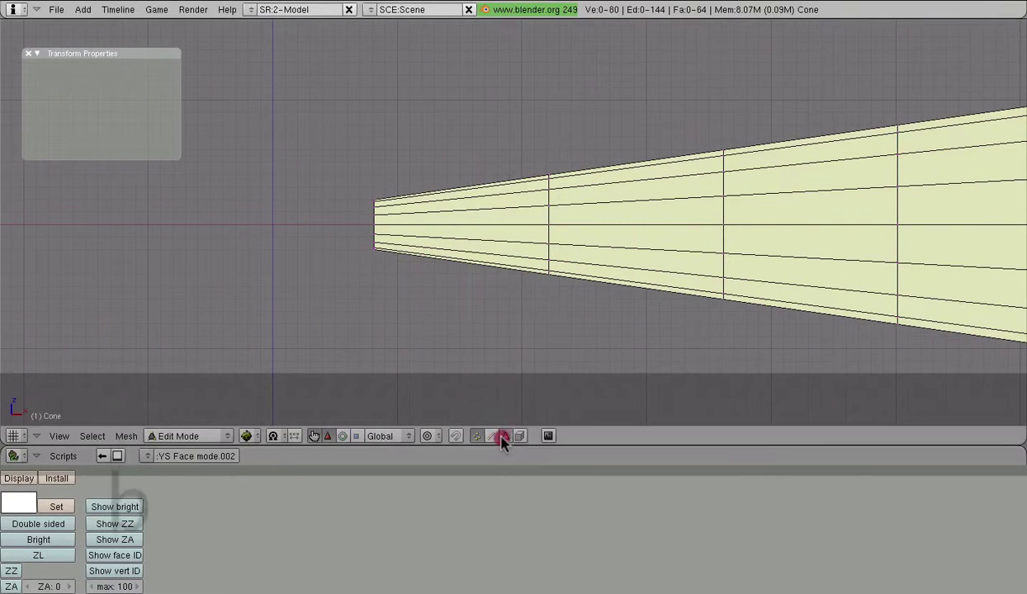
{"action": "key", "text": "b"}
{"action": "left_click_drag", "start_coordinate": [431, 161], "coordinate": [484, 346]}
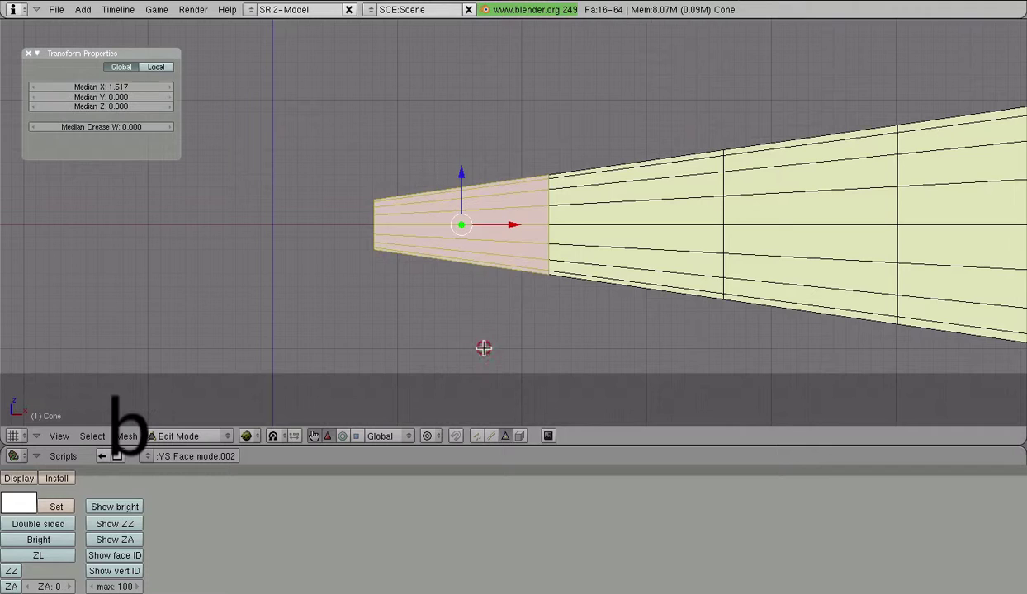
{"action": "left_click", "coordinate": [56, 586]}
{"action": "type", "text": "180"}
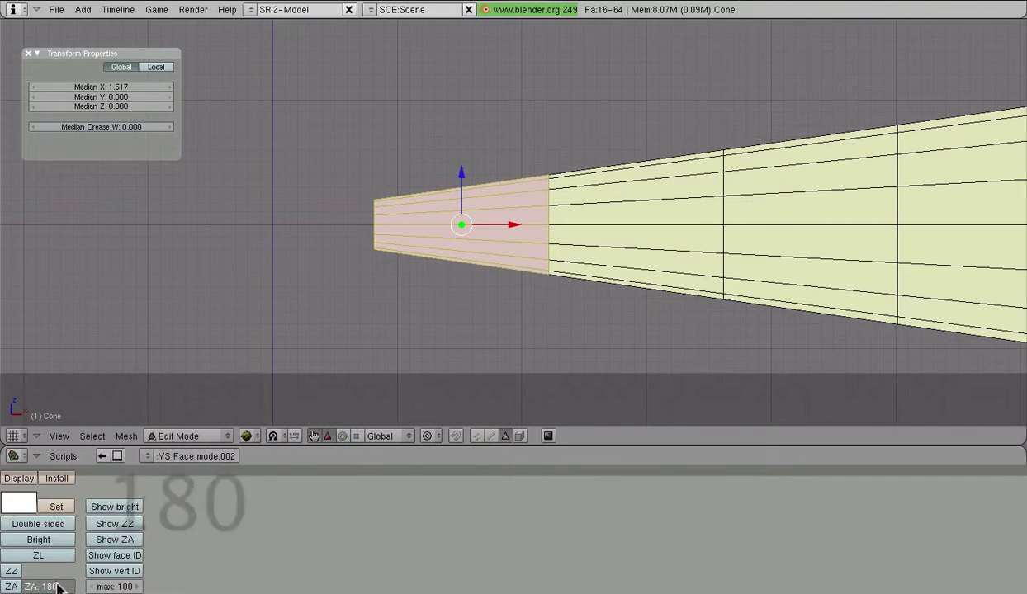
{"action": "key", "text": "Return"}
{"action": "key", "text": "a"}
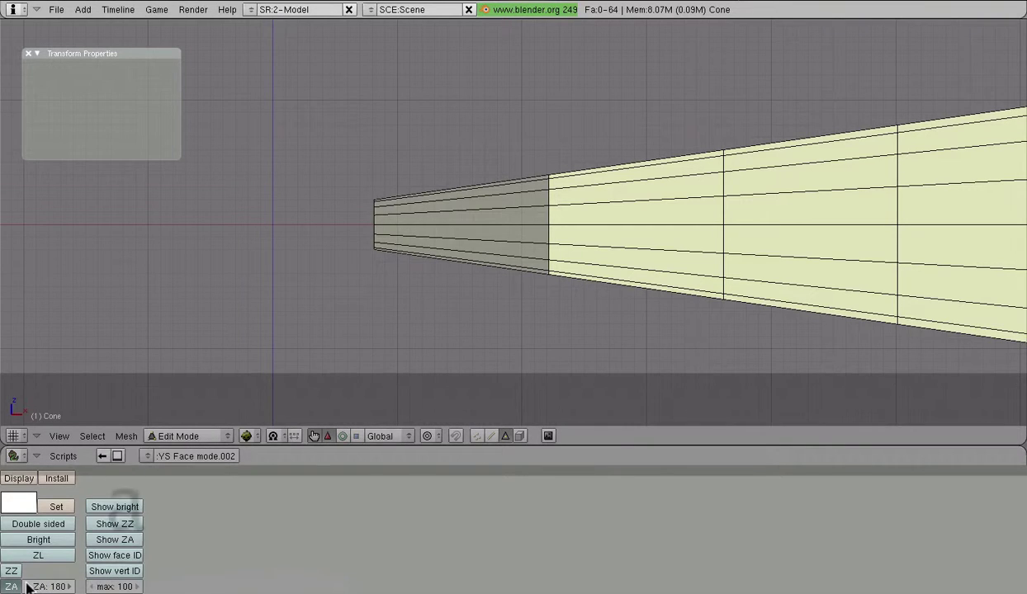
- Select the second ring of faces from the narrow end and set its ZA value to 200
{"action": "middle_click_drag", "start_coordinate": [487, 297], "coordinate": [323, 305], "text": "shift"}
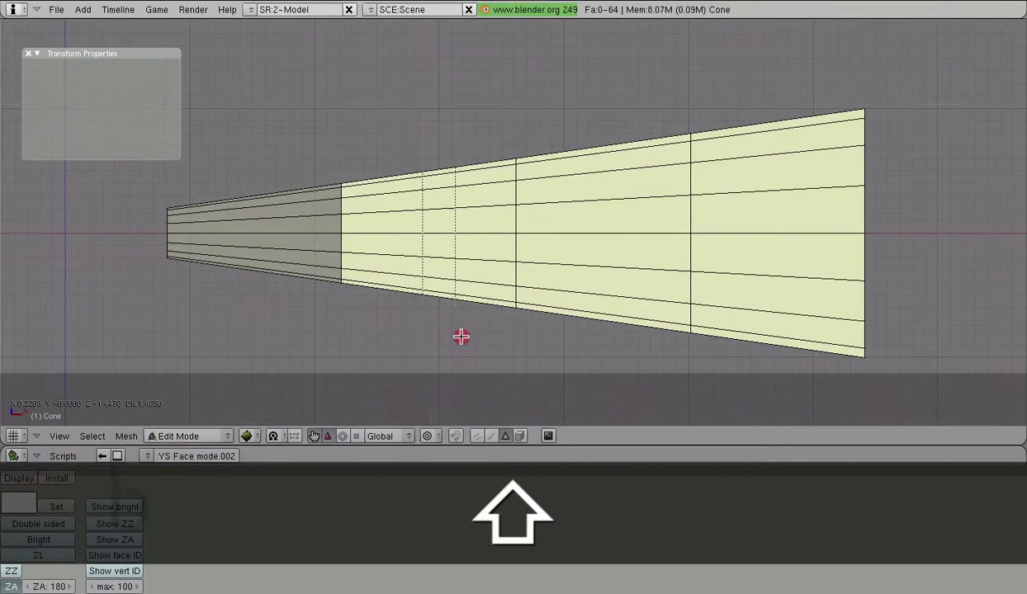
{"action": "right_click", "coordinate": [451, 339], "text": "alt+shift"}
{"action": "left_click", "coordinate": [58, 581]}
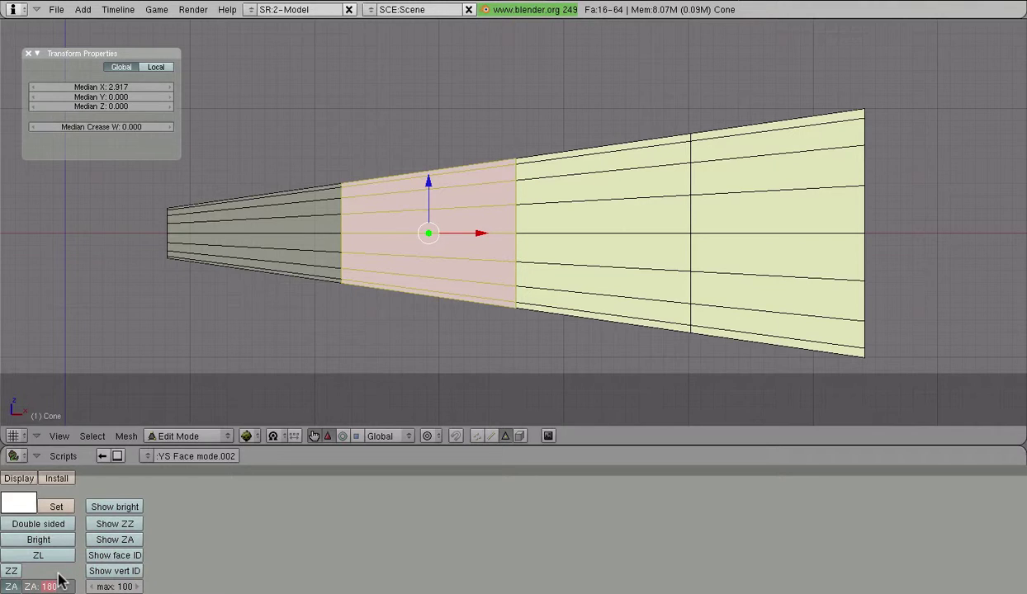
{"action": "type", "text": "200"}
{"action": "key", "text": "Return"}
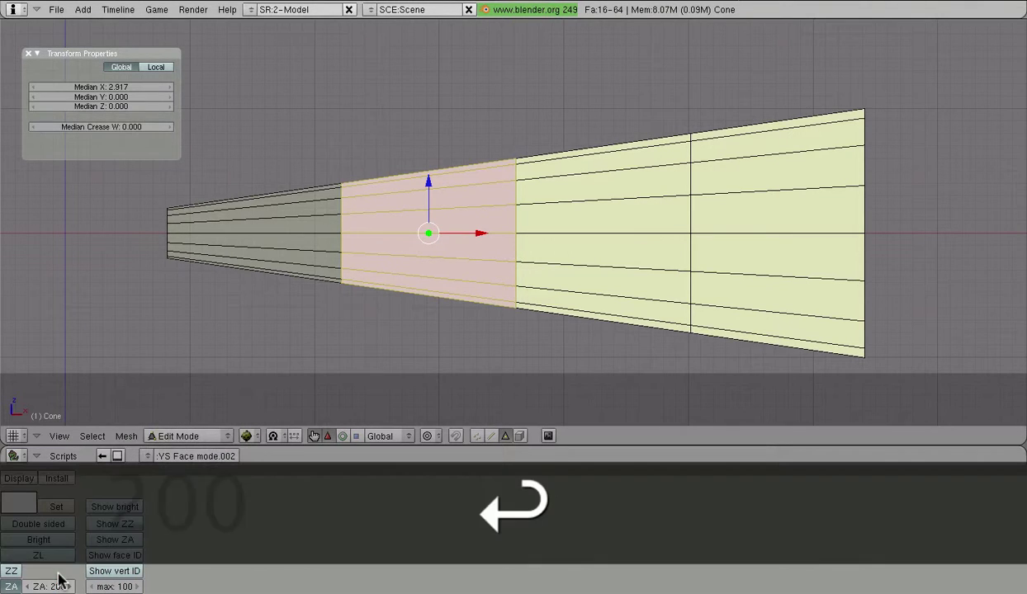
{"action": "key", "text": "a"}
{"action": "scroll", "coordinate": [551, 244], "scroll_direction": "down", "scroll_amount": 4}
{"action": "key", "text": "a"}
{"action": "scroll", "coordinate": [550, 244], "scroll_direction": "up", "scroll_amount": 4}
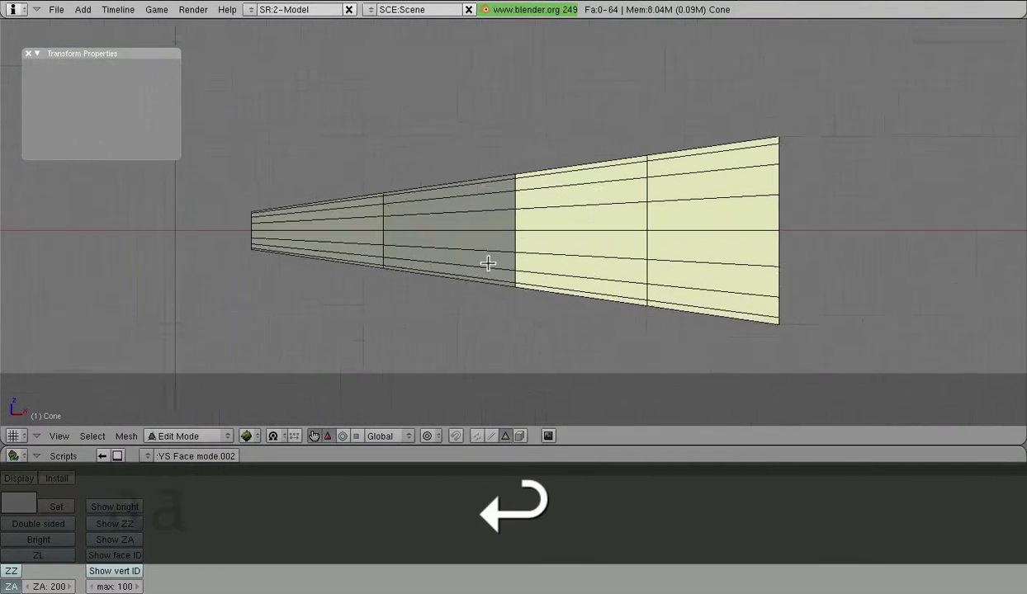
- Reselect the narrowest ring of faces and set its ZA value to 160
{"action": "middle_click_drag", "start_coordinate": [465, 280], "coordinate": [600, 238], "text": "shift"}
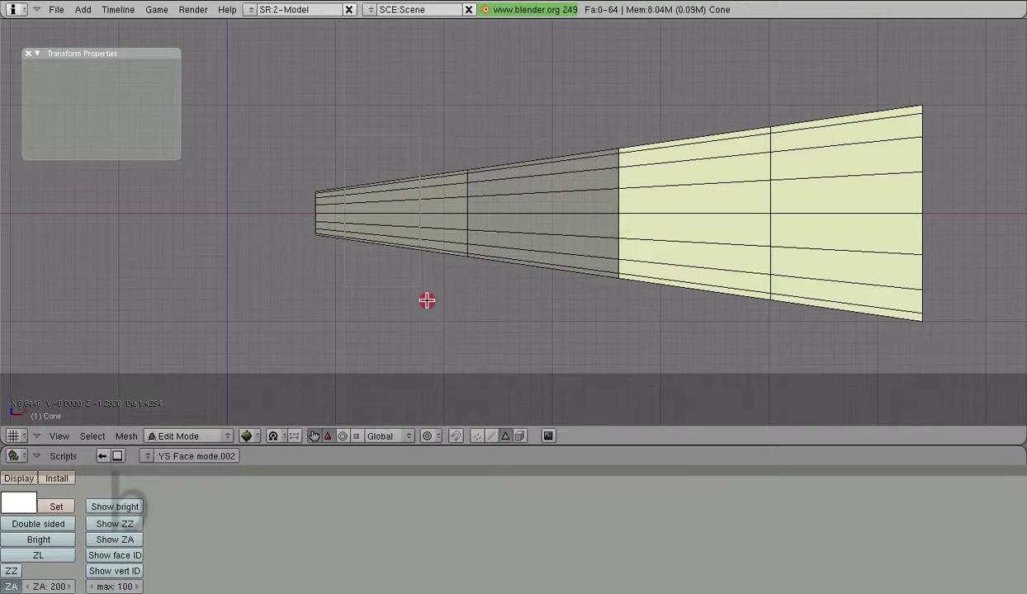
{"action": "right_click", "coordinate": [419, 299], "text": "alt"}
{"action": "left_click", "coordinate": [50, 586]}
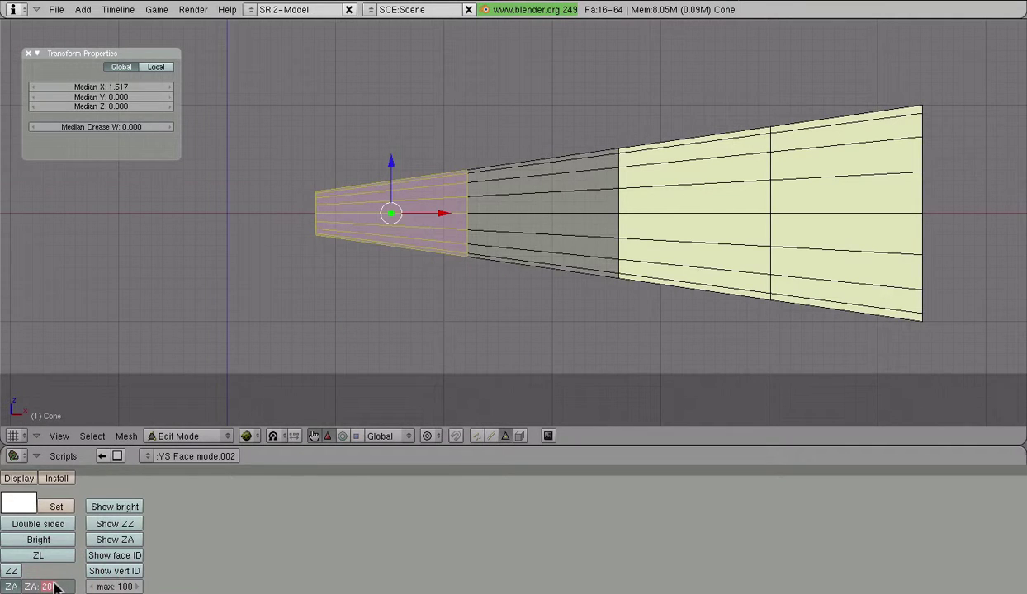
{"action": "type", "text": "160"}
{"action": "key", "text": "Return"}
{"action": "key", "text": "a"}
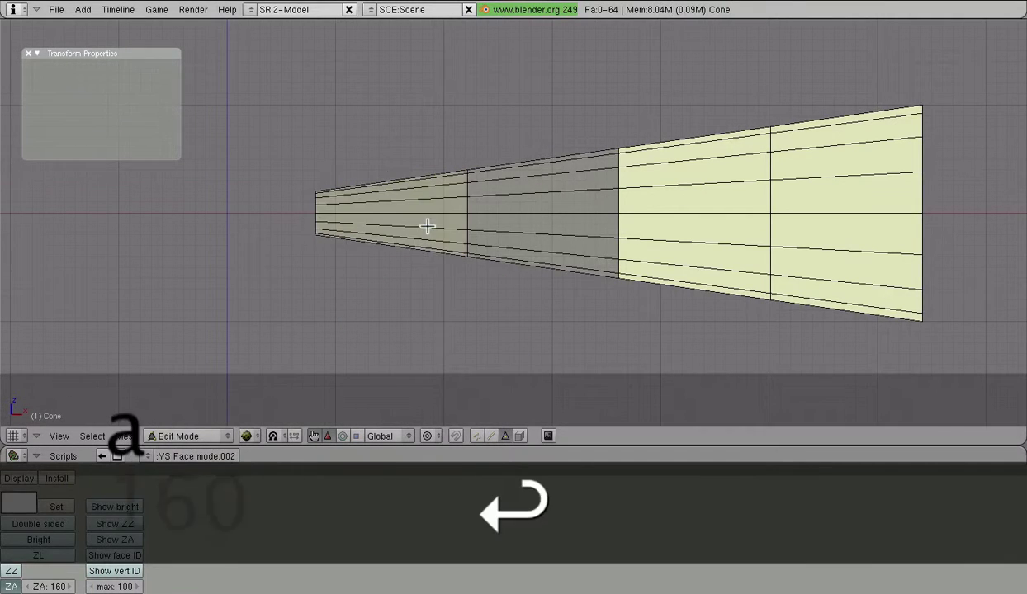
- Select the second ring of faces from the narrow end and set its ZA value to 180
{"action": "key", "text": "b"}
{"action": "left_click_drag", "start_coordinate": [493, 117], "coordinate": [549, 338]}
{"action": "left_click", "coordinate": [50, 586]}
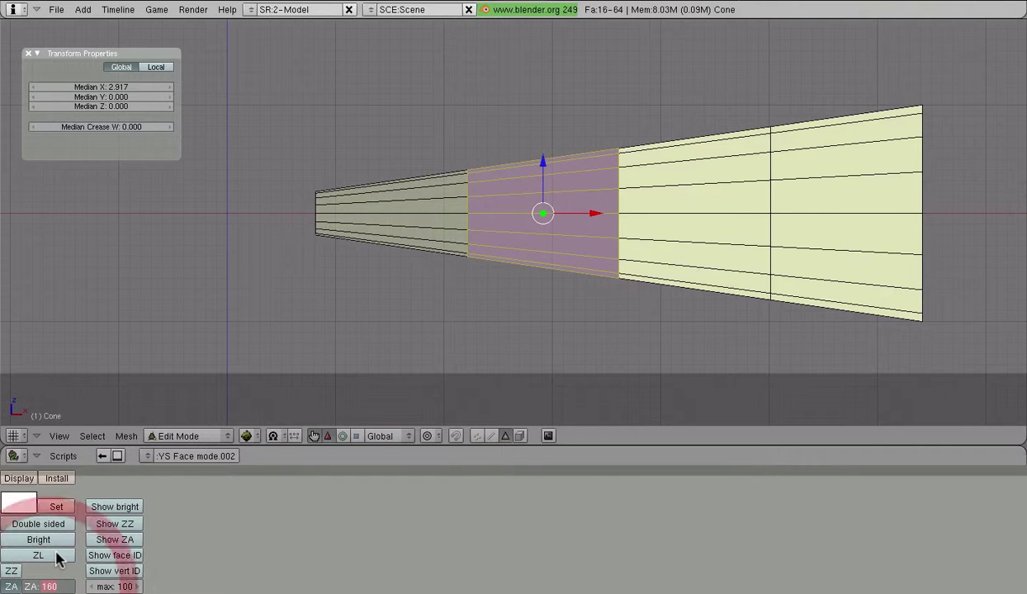
{"action": "type", "text": "180"}
{"action": "key", "text": "Return"}
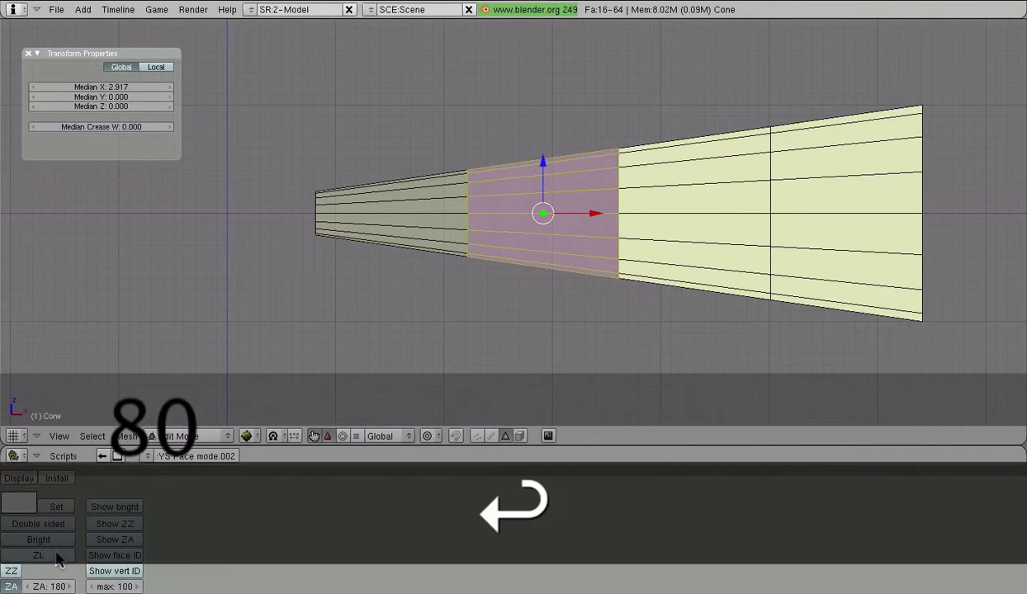
{"action": "key", "text": "a"}
- Select the third ring of faces from the narrow end and set its ZA value to 200
{"action": "middle_click_drag", "start_coordinate": [876, 267], "coordinate": [720, 256], "text": "shift"}
{"action": "key", "text": "b"}
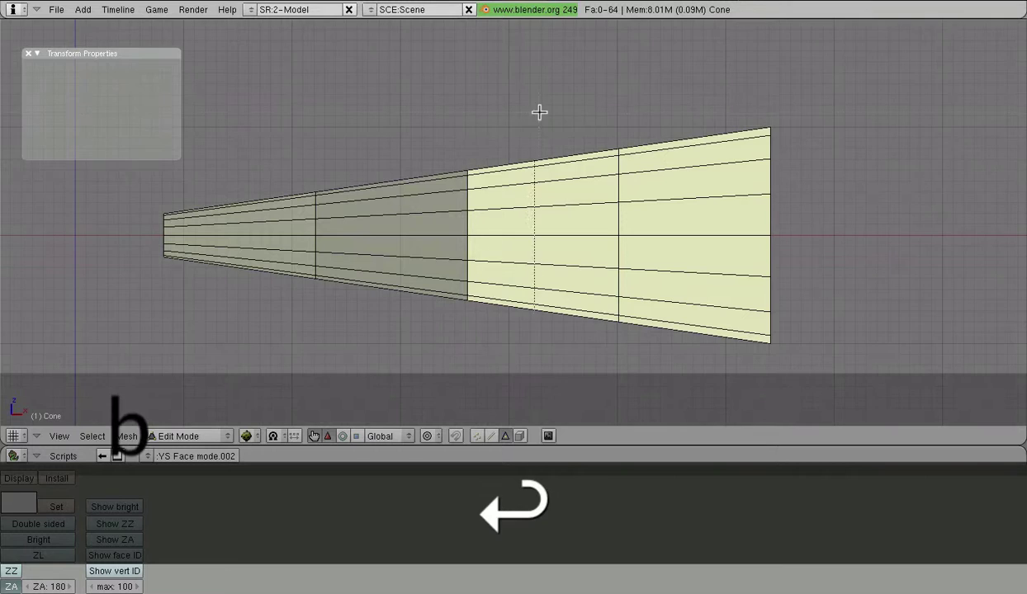
{"action": "left_click_drag", "start_coordinate": [539, 110], "coordinate": [605, 385]}
{"action": "left_click", "coordinate": [51, 585]}
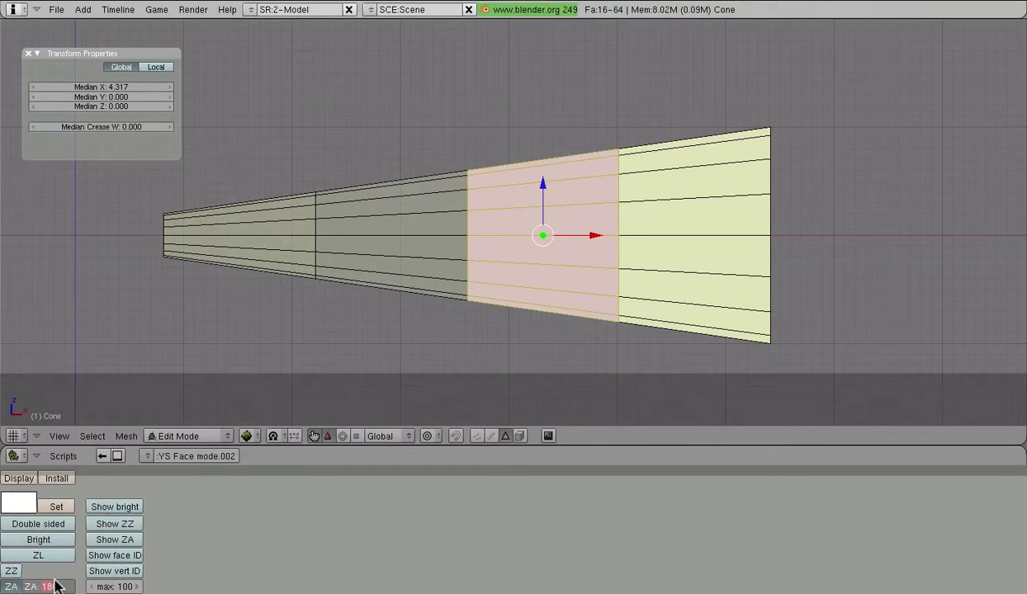
{"action": "type", "text": "20"}
{"action": "key", "text": "Return"}
{"action": "key", "text": "a"}
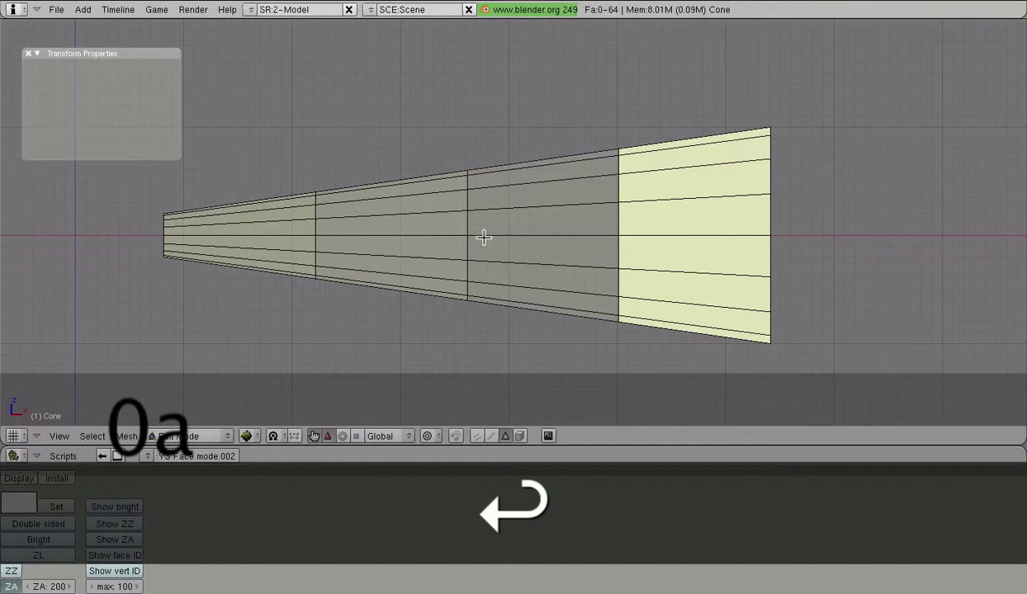
- Select the widest ring of faces at the cone's open base and set its ZA value to 220
{"action": "key", "text": "b"}
{"action": "left_click_drag", "start_coordinate": [646, 124], "coordinate": [694, 377]}
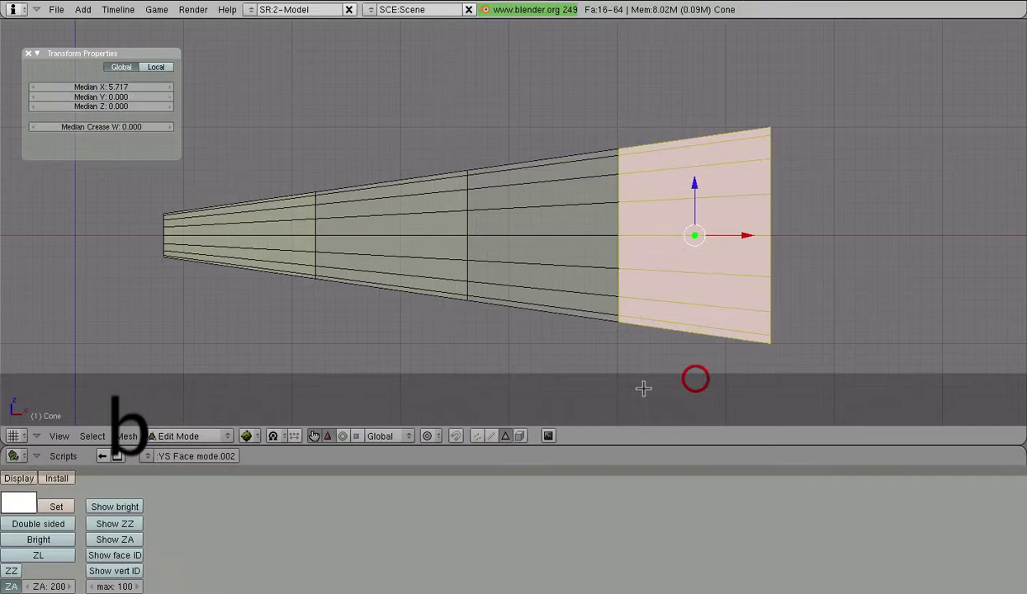
{"action": "left_click", "coordinate": [53, 583]}
{"action": "type", "text": "220"}
{"action": "key", "text": "Return"}
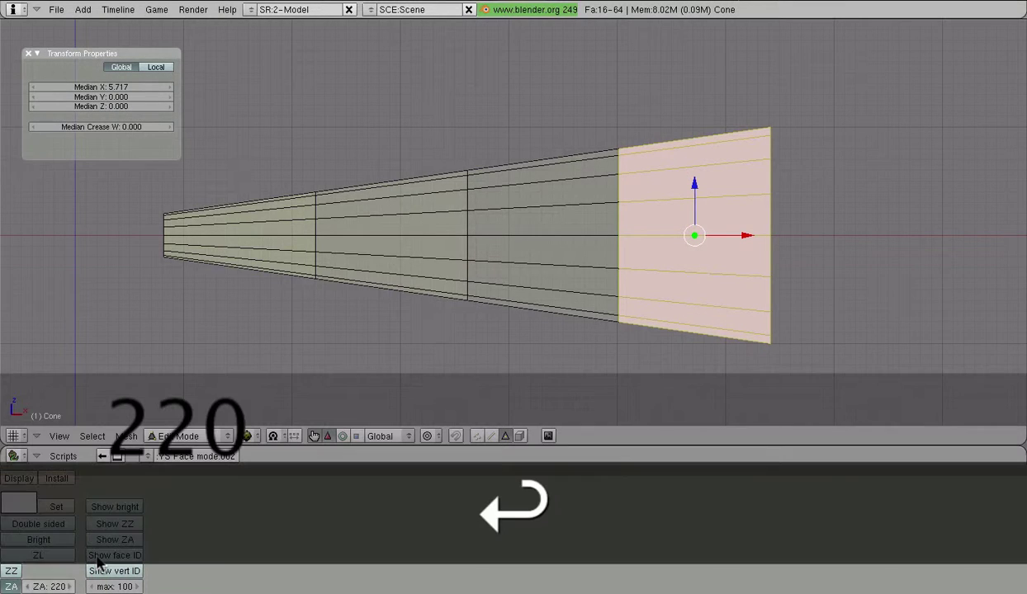
{"action": "key", "text": "a"}
- Leave mesh editing and switch the cone from Vertex Paint to Object mode
{"action": "scroll", "coordinate": [852, 160], "scroll_direction": "down", "scroll_amount": 3}
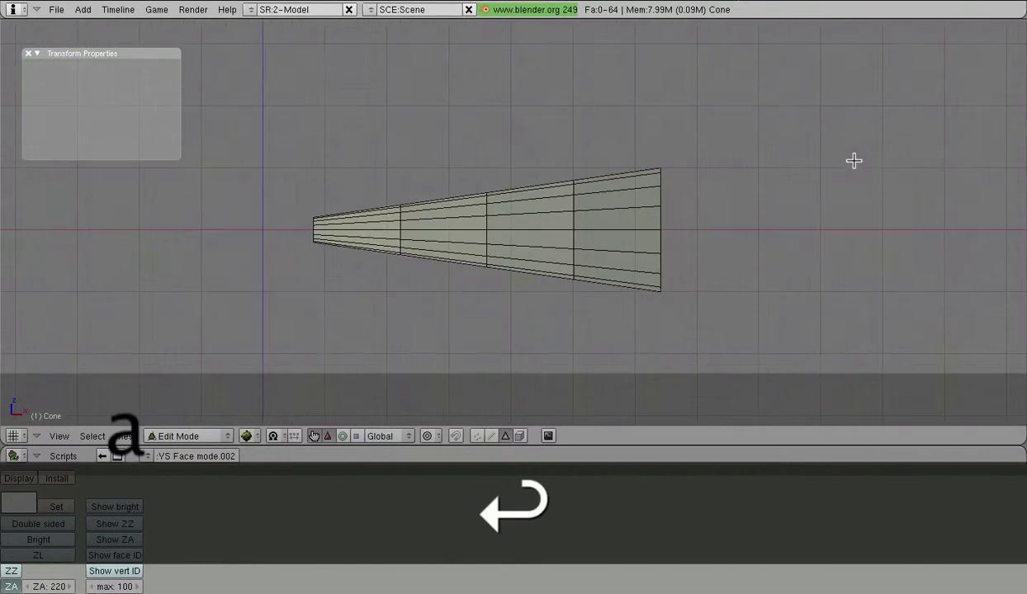
{"action": "scroll", "coordinate": [646, 209], "scroll_direction": "up", "scroll_amount": 1}
{"action": "scroll", "coordinate": [646, 209], "scroll_direction": "up", "scroll_amount": 1}
{"action": "middle_click_drag", "start_coordinate": [598, 224], "coordinate": [658, 197], "text": "shift"}
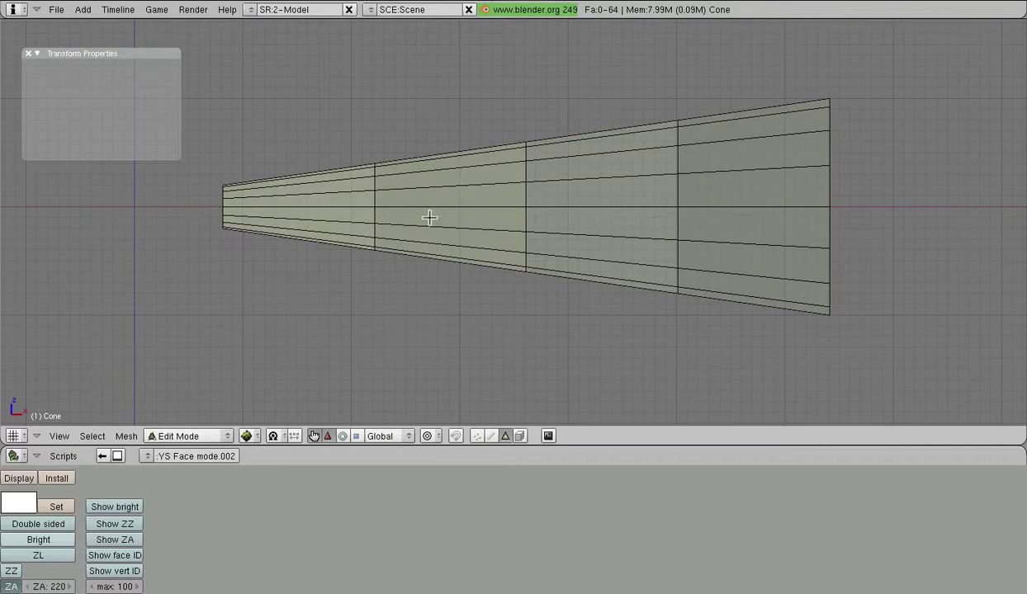
{"action": "key", "text": "Tab"}
{"action": "scroll", "coordinate": [534, 181], "scroll_direction": "down", "scroll_amount": 3}
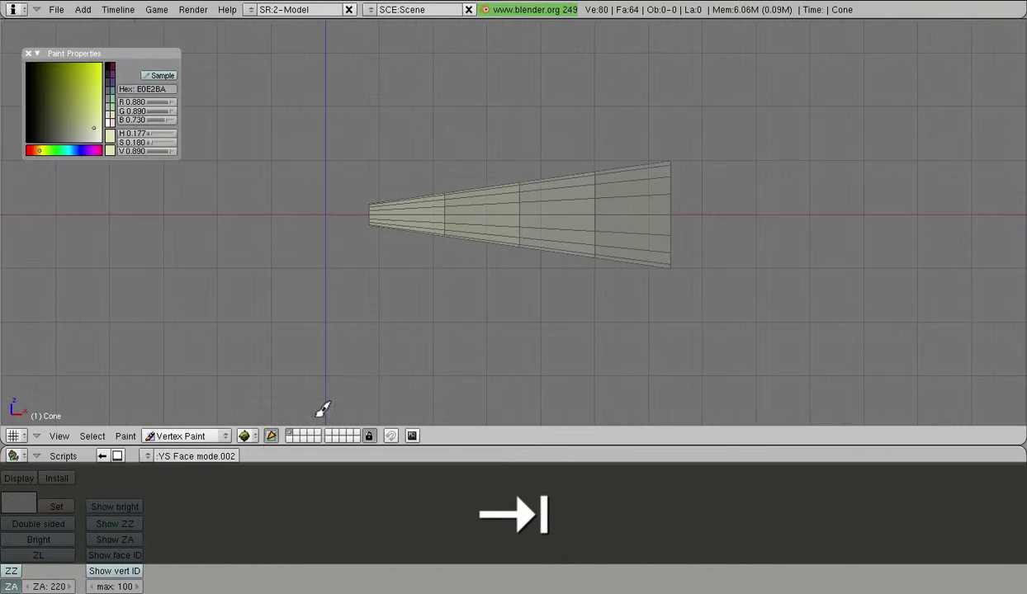
{"action": "left_click", "coordinate": [183, 436]}
{"action": "left_click", "coordinate": [180, 422]}
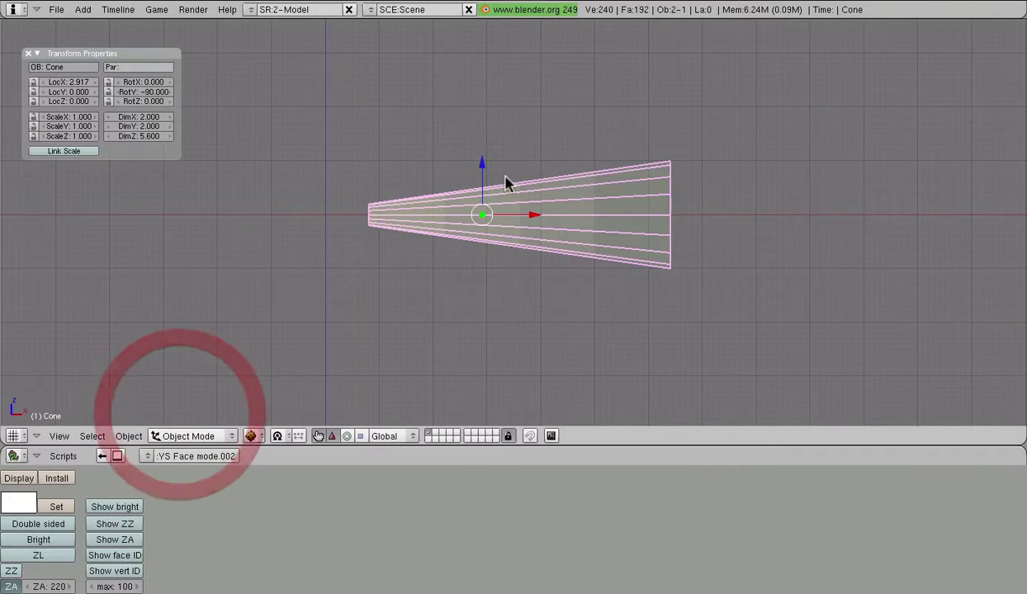
- Deselect the cone and examine its stepped transparency from several angles and distances
{"action": "scroll", "coordinate": [528, 198], "scroll_direction": "up", "scroll_amount": 4}
{"action": "key", "text": "a"}
{"action": "middle_click_drag", "start_coordinate": [578, 224], "coordinate": [411, 266]}
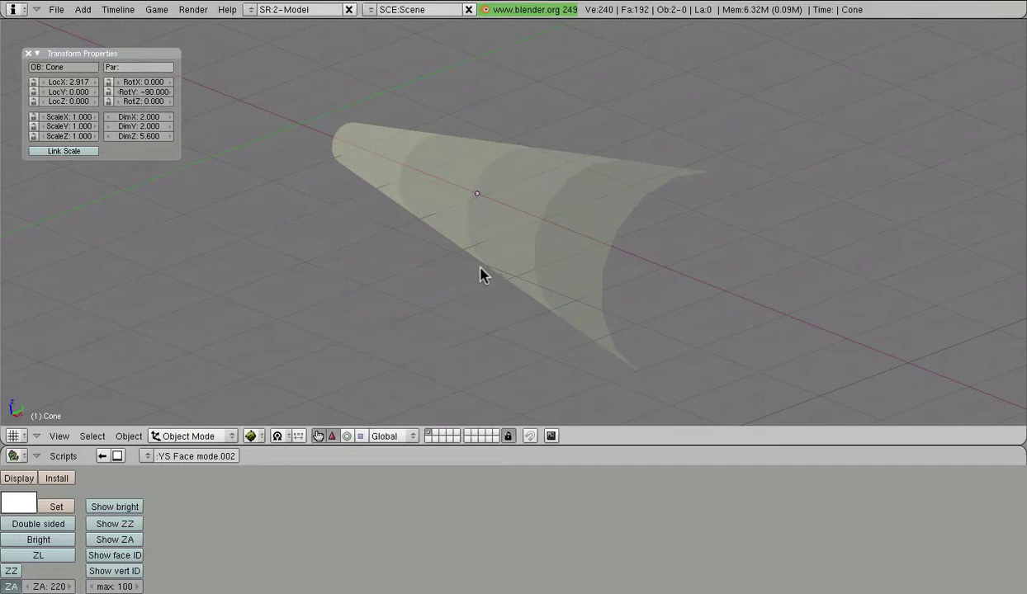
{"action": "middle_click_drag", "start_coordinate": [481, 274], "coordinate": [621, 254]}
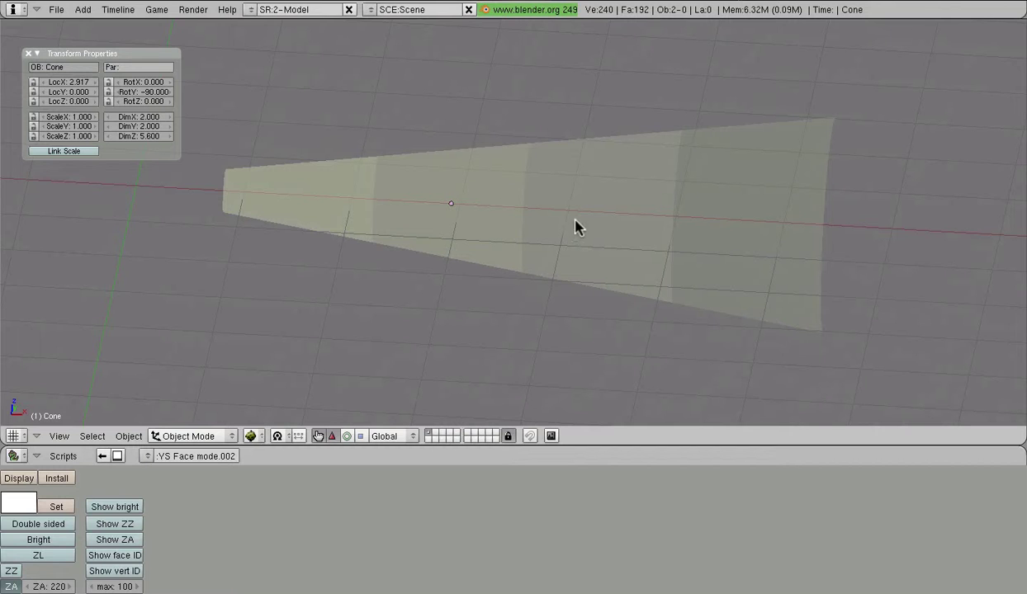
{"action": "middle_click_drag", "start_coordinate": [741, 255], "coordinate": [726, 234]}
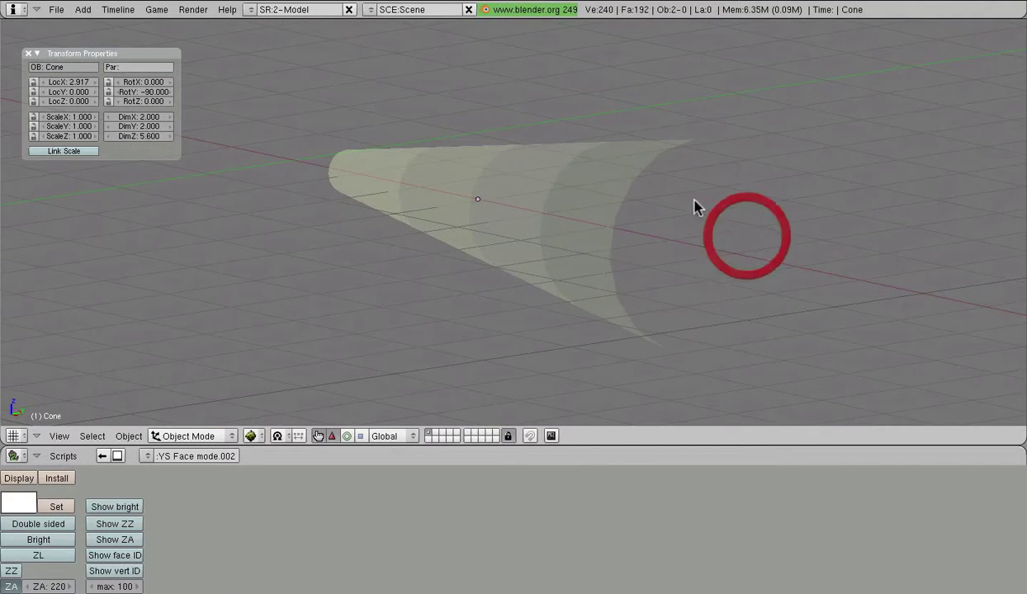
{"action": "scroll", "coordinate": [543, 231], "scroll_direction": "down", "scroll_amount": 4}
{"action": "scroll", "coordinate": [580, 245], "scroll_direction": "up", "scroll_amount": 4}
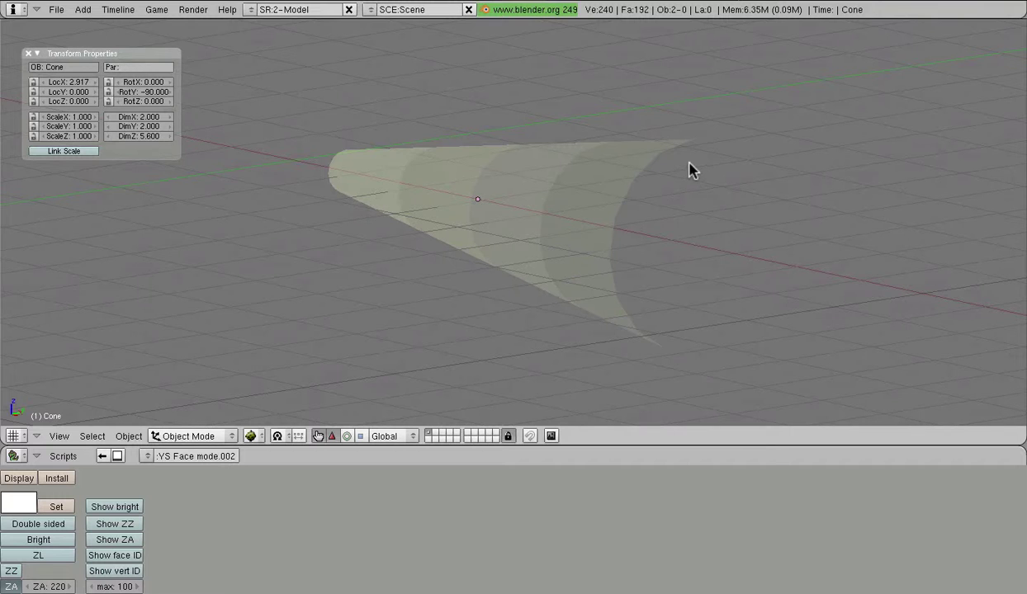
- Select the segmented cone near the origin and duplicate it in place, leaving the copy exactly over the original
{"action": "middle_click_drag", "start_coordinate": [656, 194], "coordinate": [593, 184], "text": "shift"}
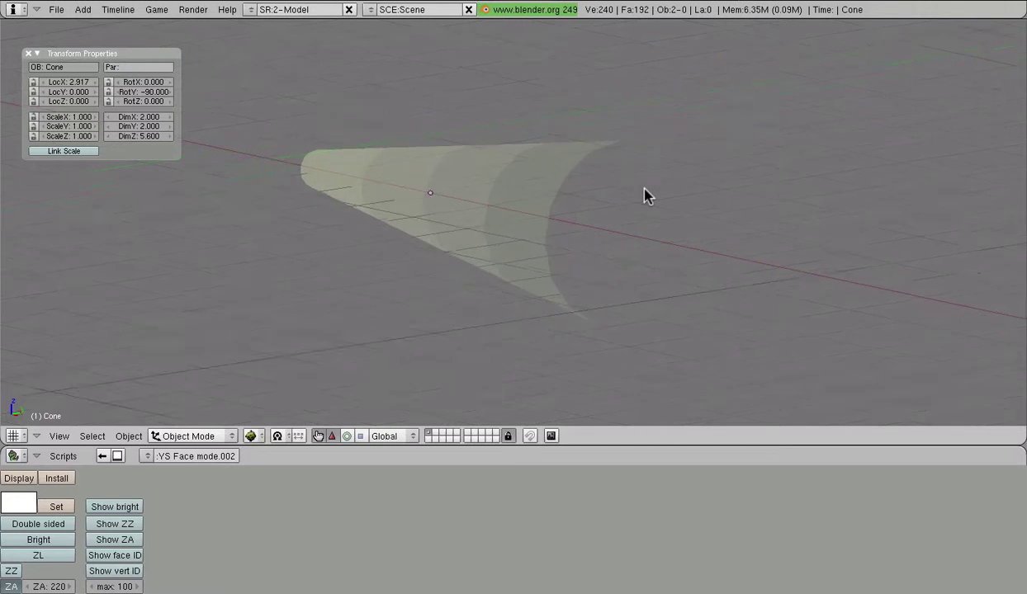
{"action": "mouse_move", "coordinate": [647, 195]}
{"action": "middle_mouse_down", "text": "shift"}
{"action": "mouse_move", "coordinate": [401, 160]}
{"action": "mouse_move", "coordinate": [880, 318]}
{"action": "mouse_move", "coordinate": [553, 299]}
{"action": "mouse_move", "coordinate": [612, 206]}
{"action": "mouse_move", "coordinate": [596, 289]}
{"action": "mouse_move", "coordinate": [591, 274]}
{"action": "middle_mouse_up", "text": "shift"}
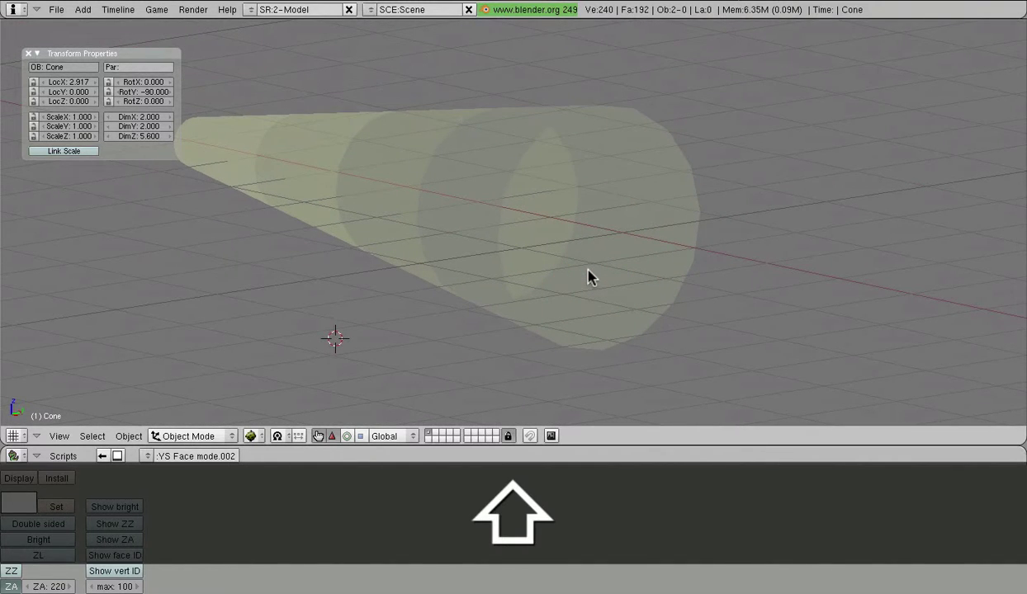
{"action": "scroll", "coordinate": [591, 275], "scroll_direction": "down", "scroll_amount": 6}
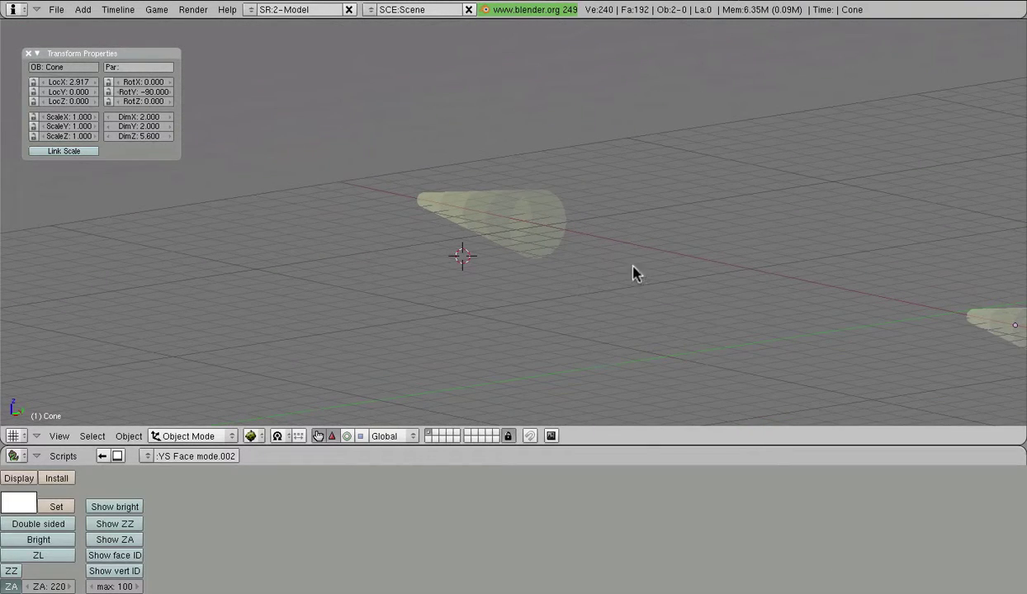
{"action": "middle_click_drag", "start_coordinate": [758, 264], "coordinate": [564, 227], "text": "shift"}
{"action": "right_click", "coordinate": [565, 228], "text": "shift"}
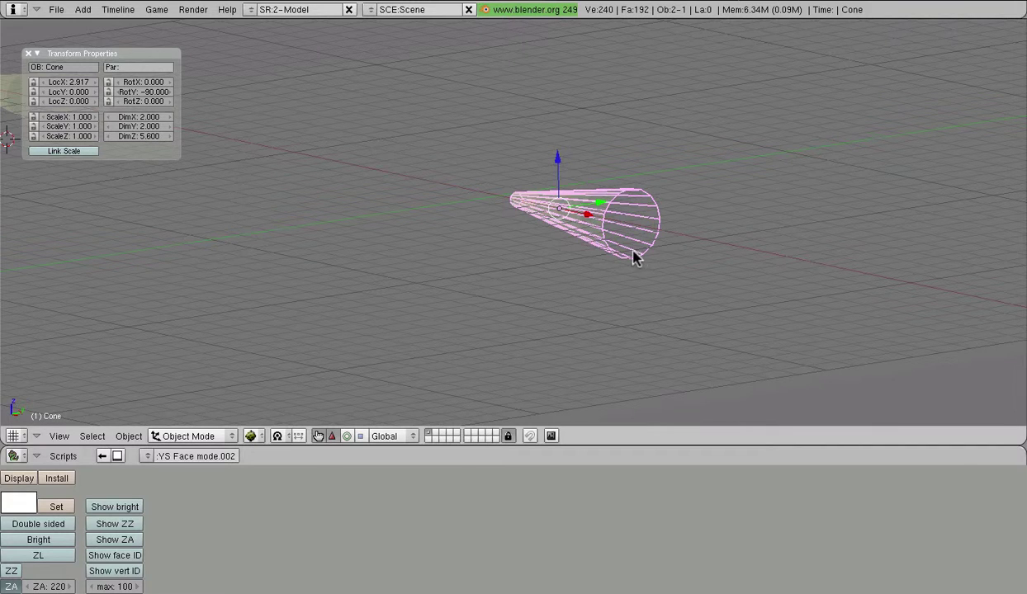
{"action": "scroll", "coordinate": [604, 252], "scroll_direction": "up", "scroll_amount": 5}
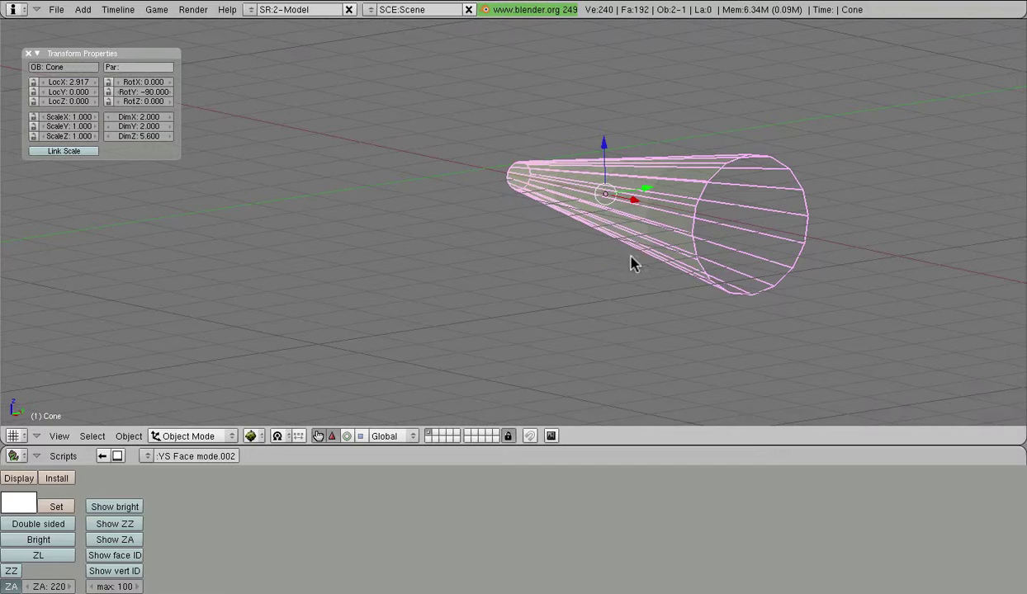
{"action": "right_click", "coordinate": [540, 271], "text": "shift"}
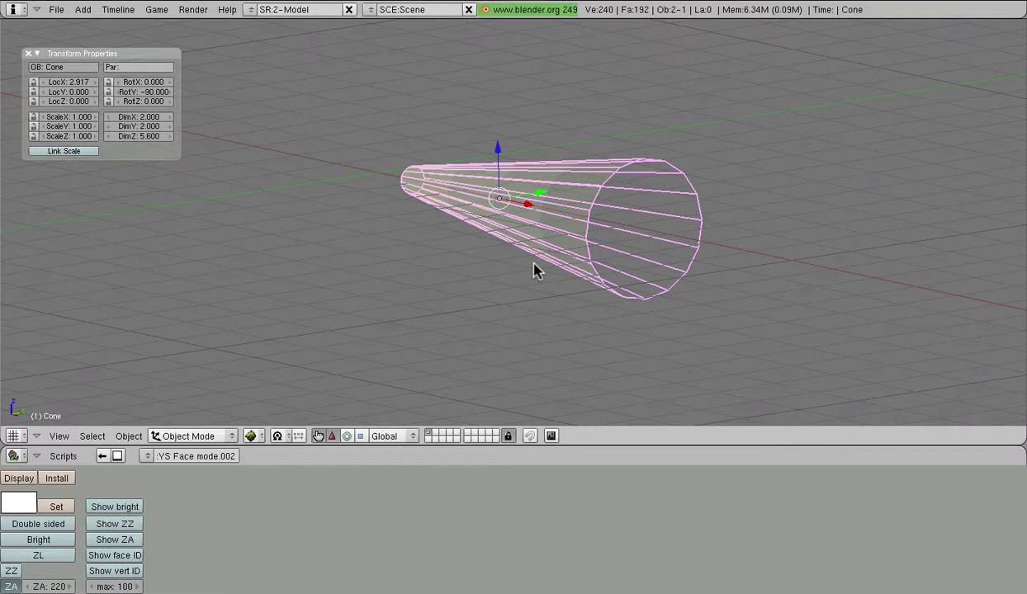
{"action": "key", "text": "shift"}
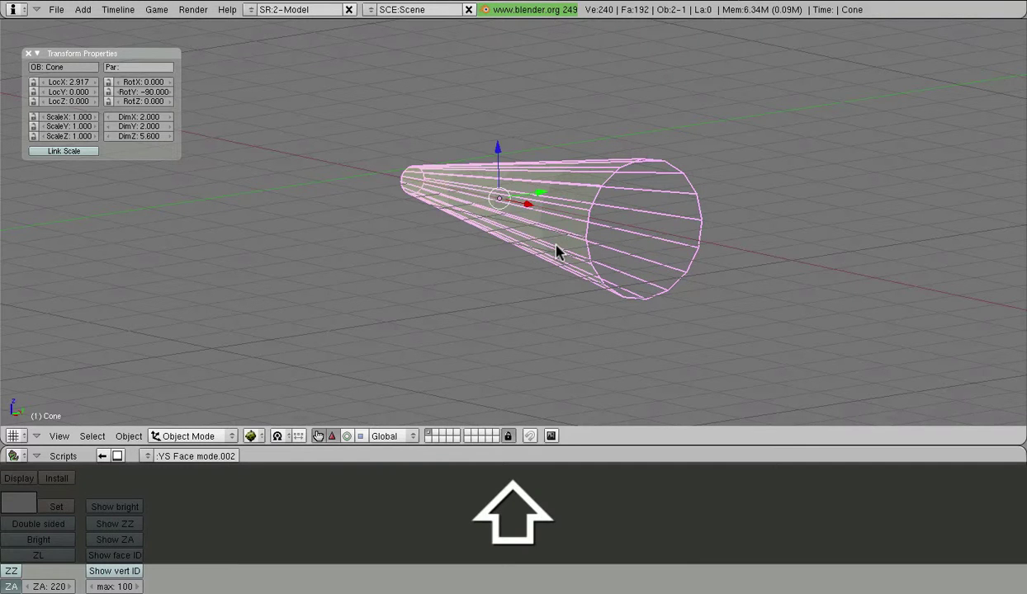
{"action": "key", "text": "shift+d"}
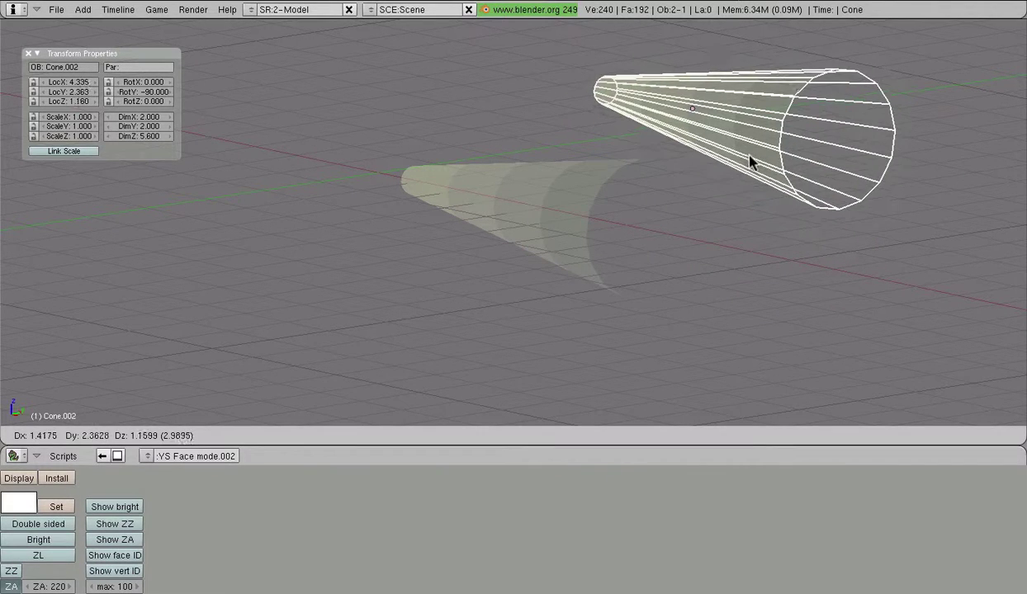
{"action": "key", "text": "Escape"}
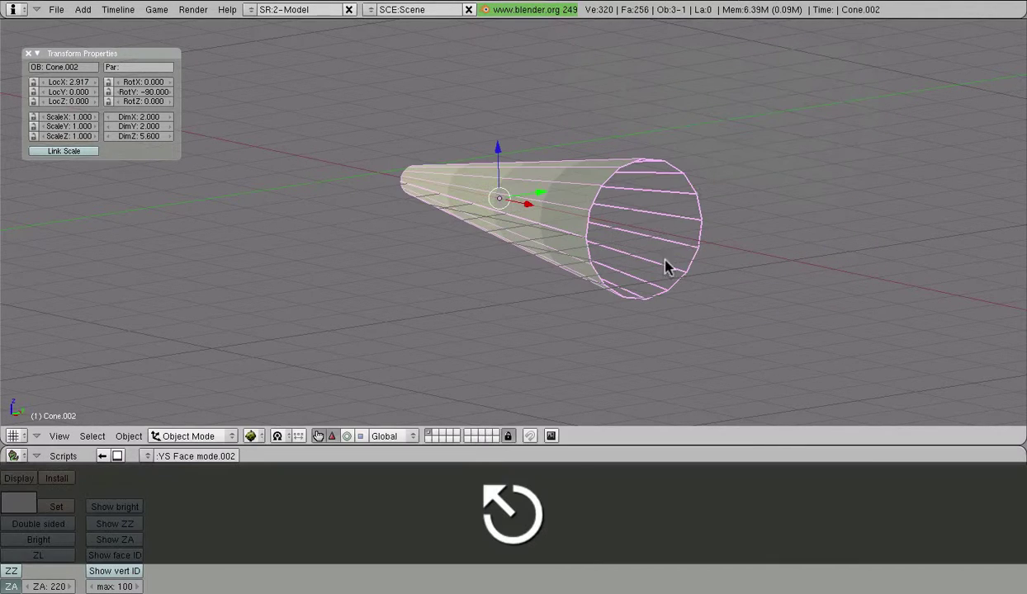
- Flip the normals of all faces on the duplicated cone and return to Object mode
{"action": "scroll", "coordinate": [601, 219], "scroll_direction": "up", "scroll_amount": 3}
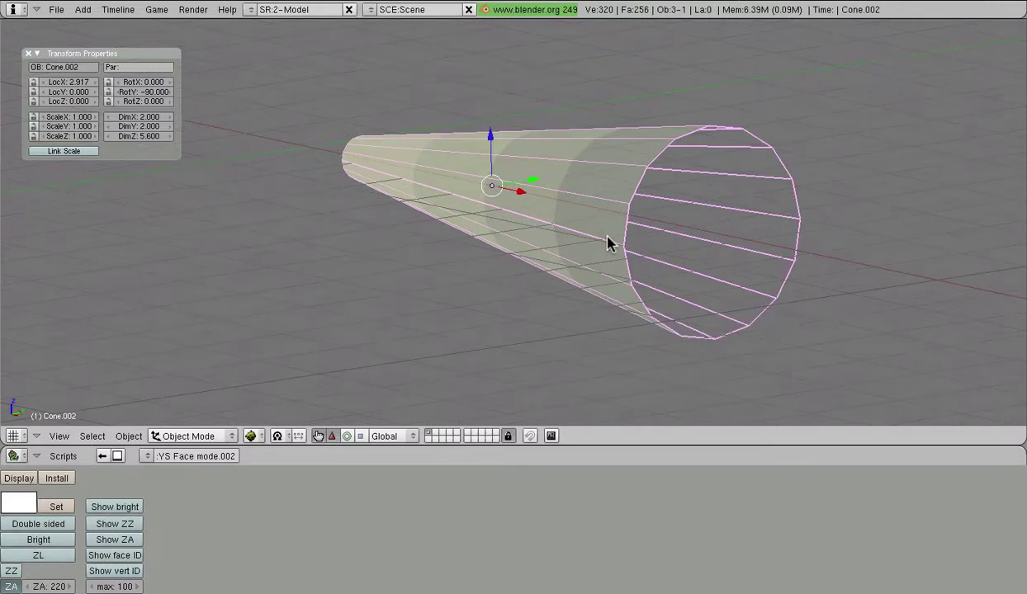
{"action": "key", "text": "Tab"}
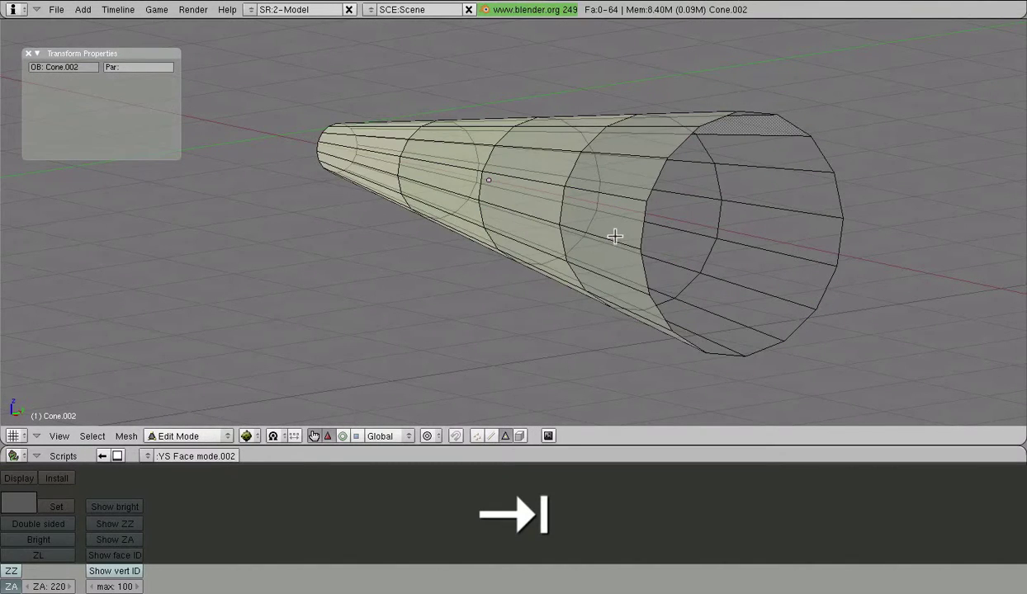
{"action": "key", "text": "a"}
{"action": "key", "text": "w"}
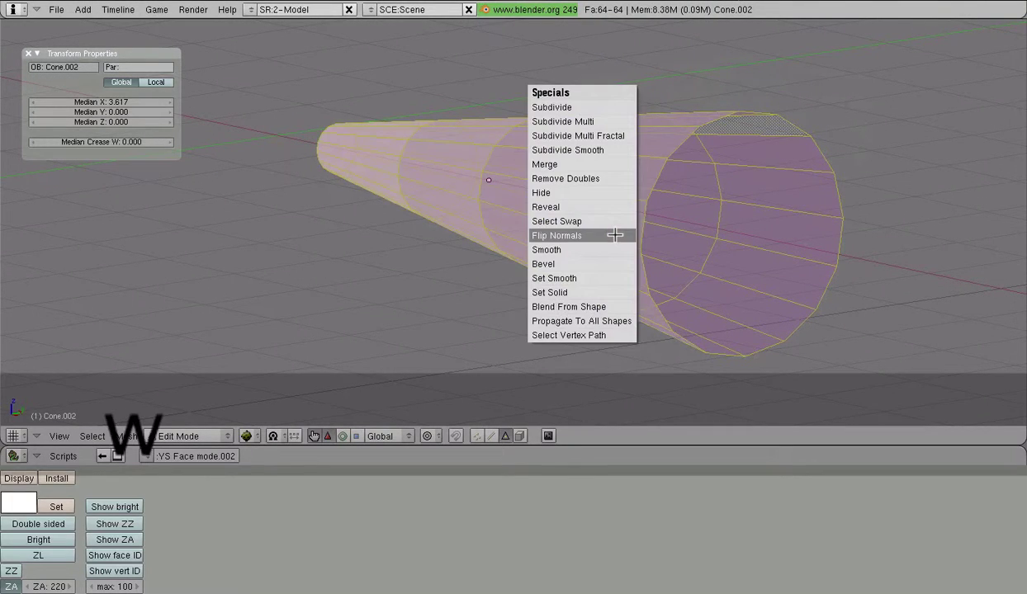
{"action": "left_click", "coordinate": [615, 235]}
{"action": "key", "text": "a"}
{"action": "key", "text": "Tab"}
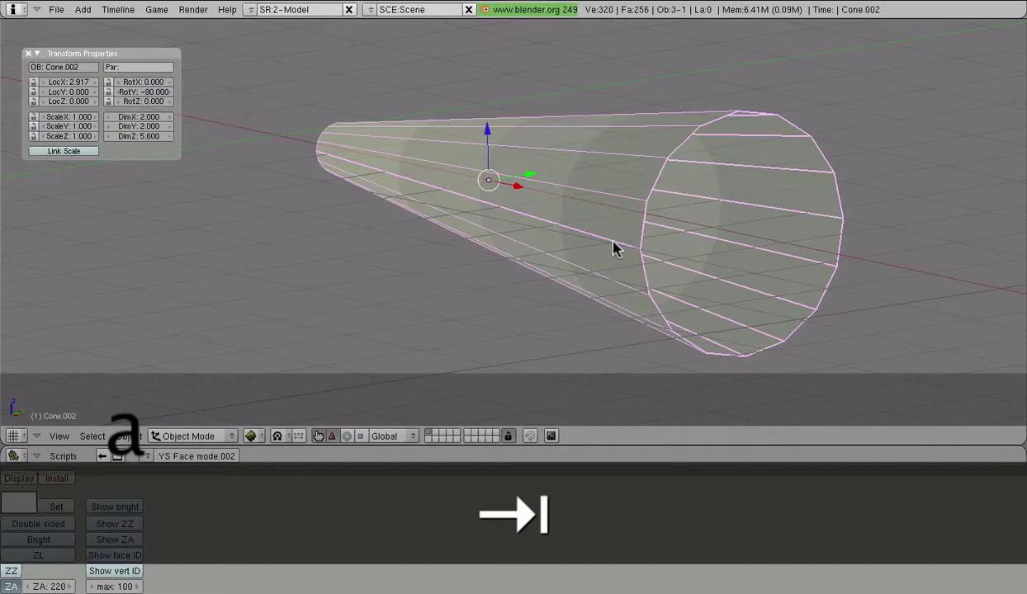
- Deselect the overlapping cones and examine their combined inner and outer transparency from several angles and distances
{"action": "key", "text": "a"}
{"action": "scroll", "coordinate": [462, 263], "scroll_direction": "down", "scroll_amount": 2}
{"action": "middle_click_drag", "start_coordinate": [384, 209], "coordinate": [383, 242]}
{"action": "scroll", "coordinate": [564, 238], "scroll_direction": "up", "scroll_amount": 3}
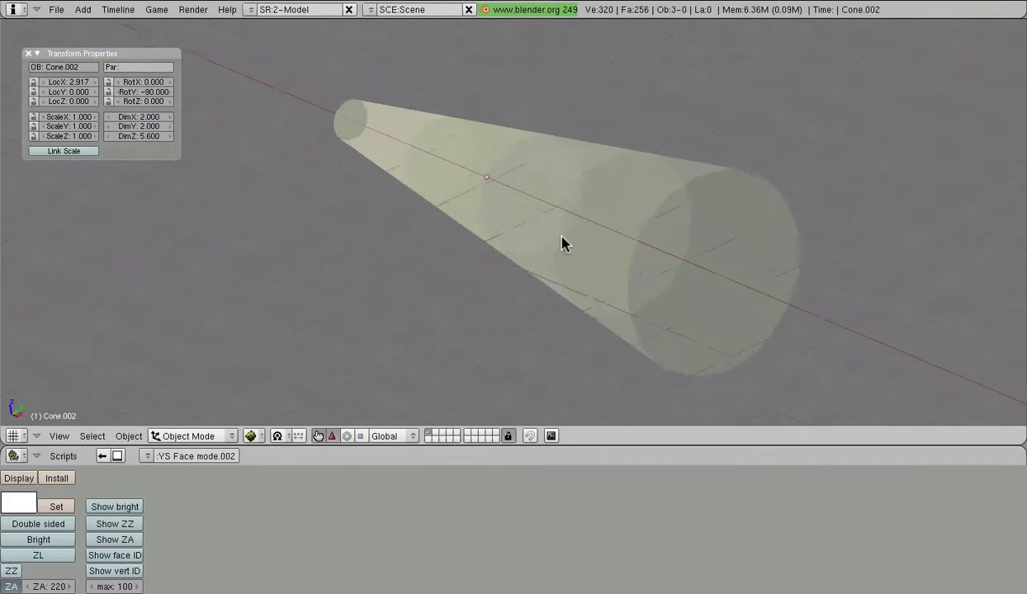
{"action": "mouse_move", "coordinate": [567, 236]}
{"action": "middle_mouse_down"}
{"action": "mouse_move", "coordinate": [461, 204]}
{"action": "mouse_move", "coordinate": [554, 227]}
{"action": "middle_mouse_up"}
{"action": "scroll", "coordinate": [556, 229], "scroll_direction": "down", "scroll_amount": 2}
{"action": "scroll", "coordinate": [664, 245], "scroll_direction": "up", "scroll_amount": 3}
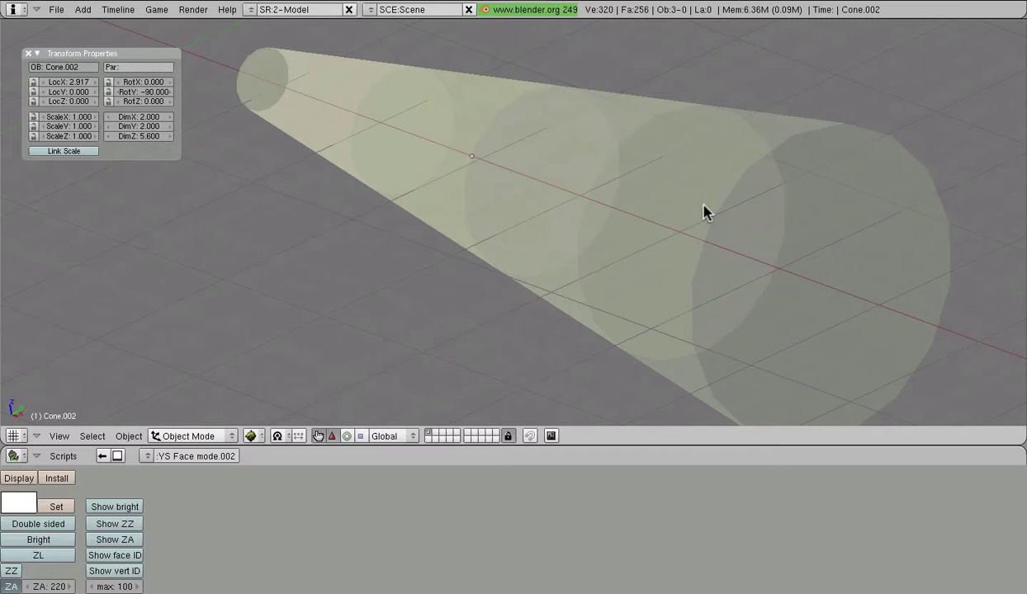
{"action": "scroll", "coordinate": [713, 216], "scroll_direction": "down", "scroll_amount": 5}
{"action": "left_click", "coordinate": [683, 215]}
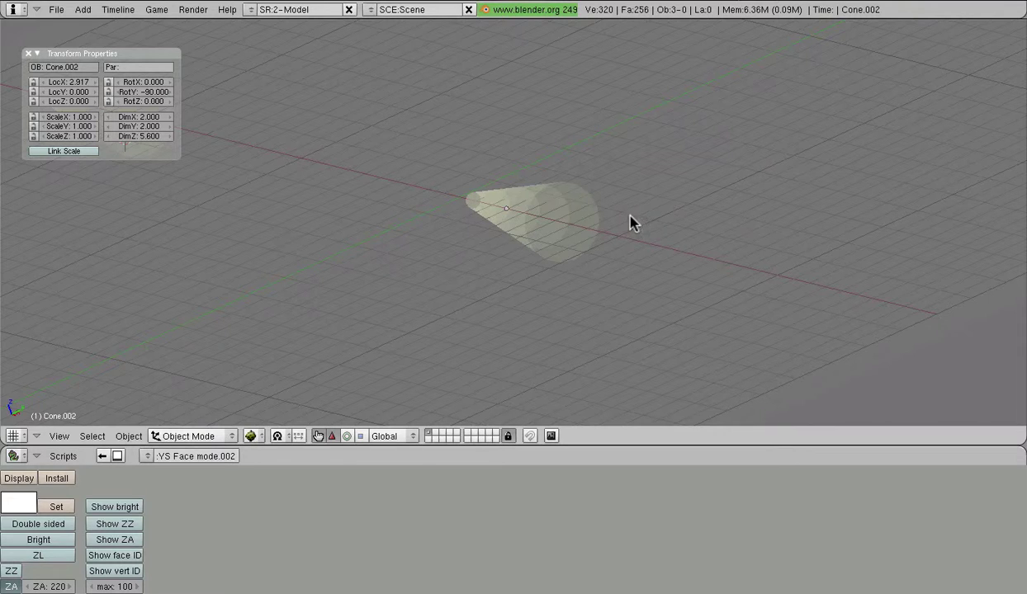
- Select the other light cone farther back along the X axis and compare its transparency with the overlapping pair
{"action": "scroll", "coordinate": [629, 223], "scroll_direction": "down", "scroll_amount": 3}
{"action": "middle_click_drag", "start_coordinate": [678, 247], "coordinate": [550, 268], "text": "shift"}
{"action": "scroll", "coordinate": [529, 265], "scroll_direction": "up", "scroll_amount": 3}
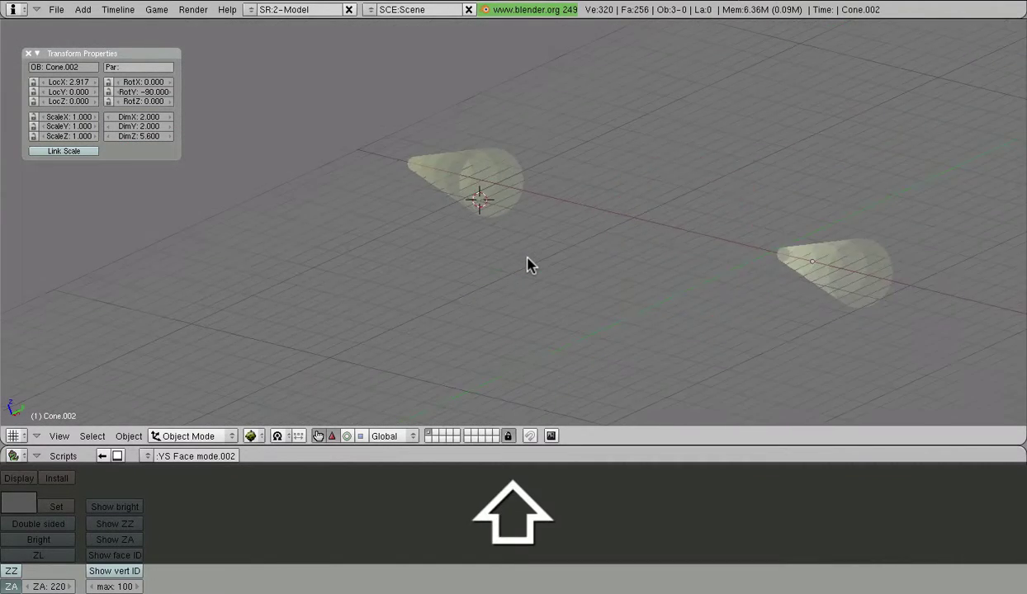
{"action": "scroll", "coordinate": [561, 289], "scroll_direction": "up", "scroll_amount": 2}
{"action": "right_click", "coordinate": [607, 257]}
{"action": "scroll", "coordinate": [578, 330], "scroll_direction": "up", "scroll_amount": 3}
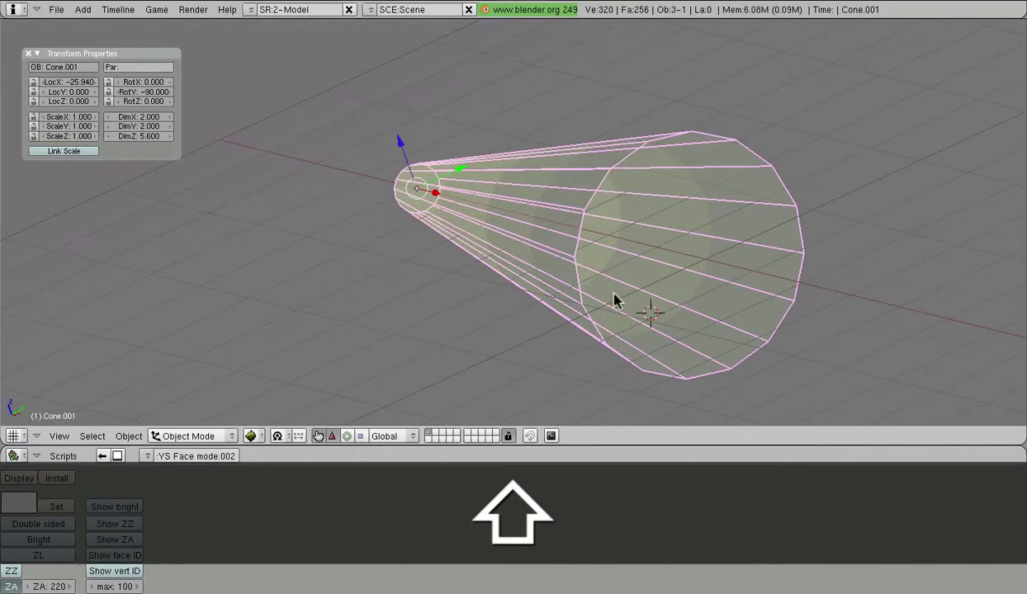
{"action": "scroll", "coordinate": [645, 244], "scroll_direction": "down", "scroll_amount": 1}
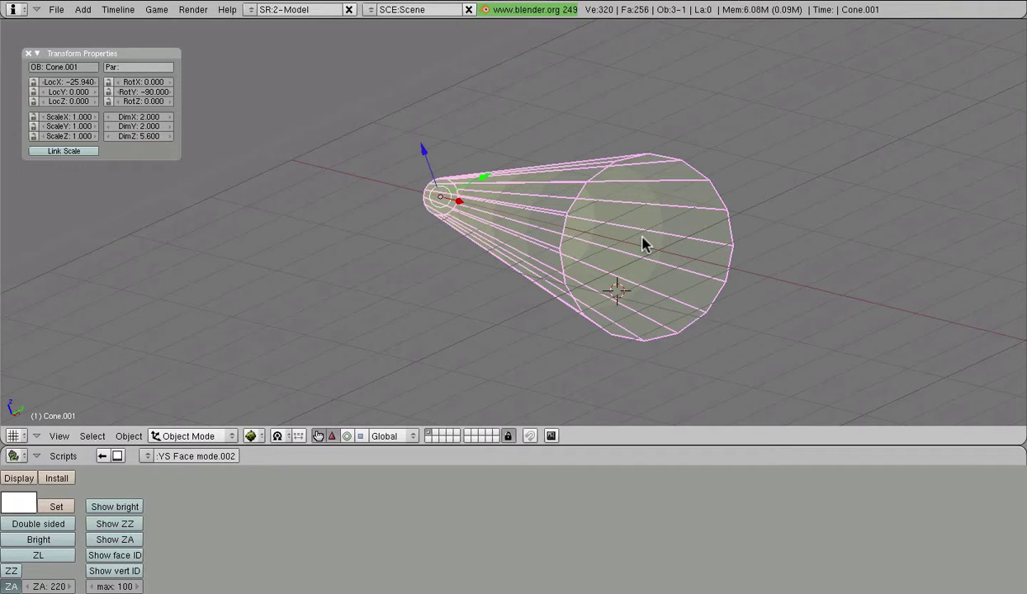
{"action": "scroll", "coordinate": [644, 245], "scroll_direction": "down", "scroll_amount": 3}
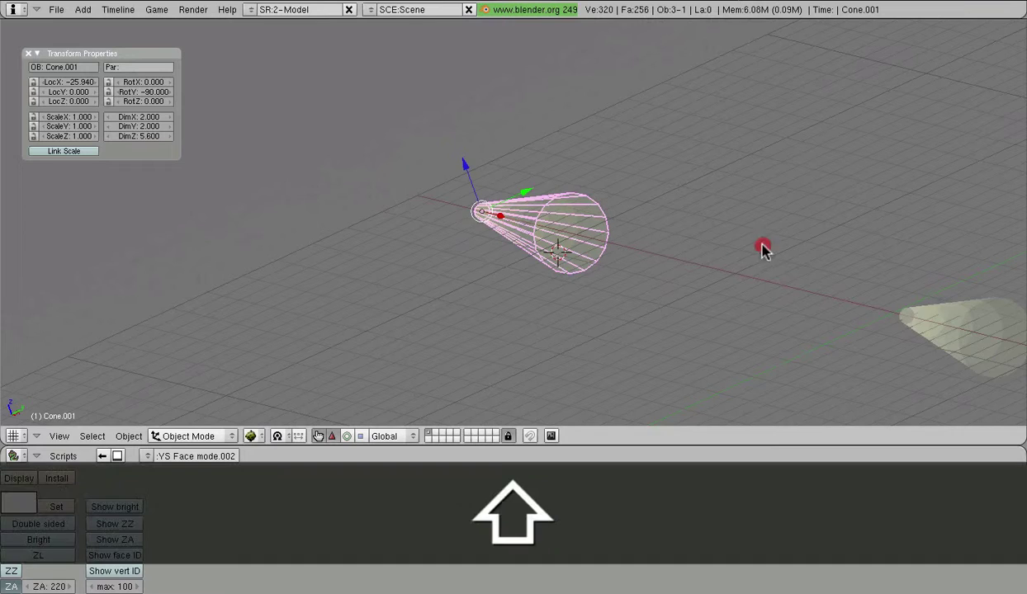
- Return to the duplicated cone, undo its normal flip and clear the selection
{"action": "middle_click_drag", "start_coordinate": [763, 247], "coordinate": [791, 241], "text": "shift"}
{"action": "right_click", "coordinate": [767, 275]}
{"action": "scroll", "coordinate": [744, 251], "scroll_direction": "up", "scroll_amount": 2}
{"action": "key", "text": "super+z"}
{"action": "key", "text": "super+z"}
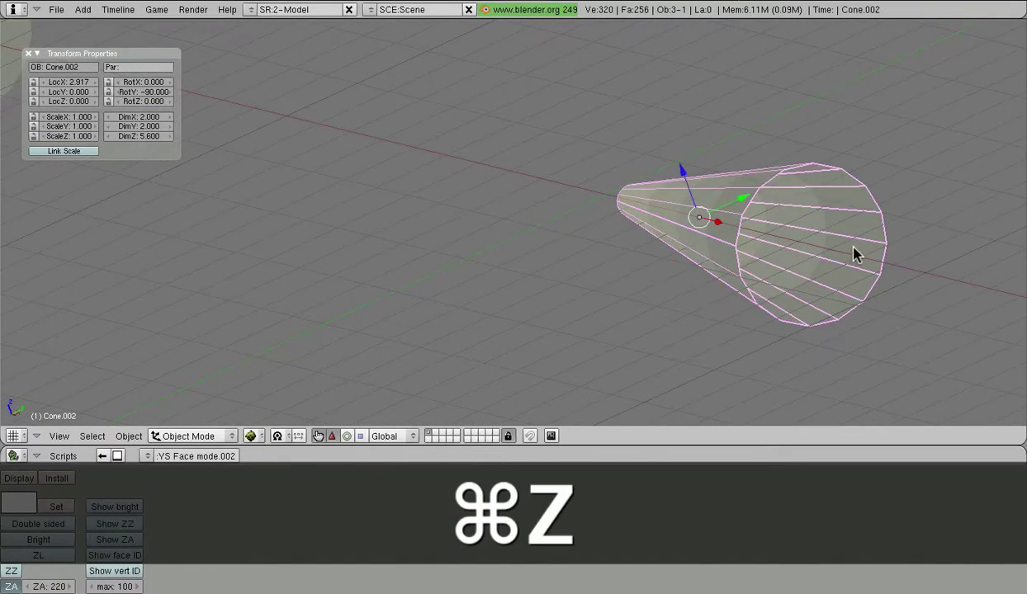
{"action": "key", "text": "a"}
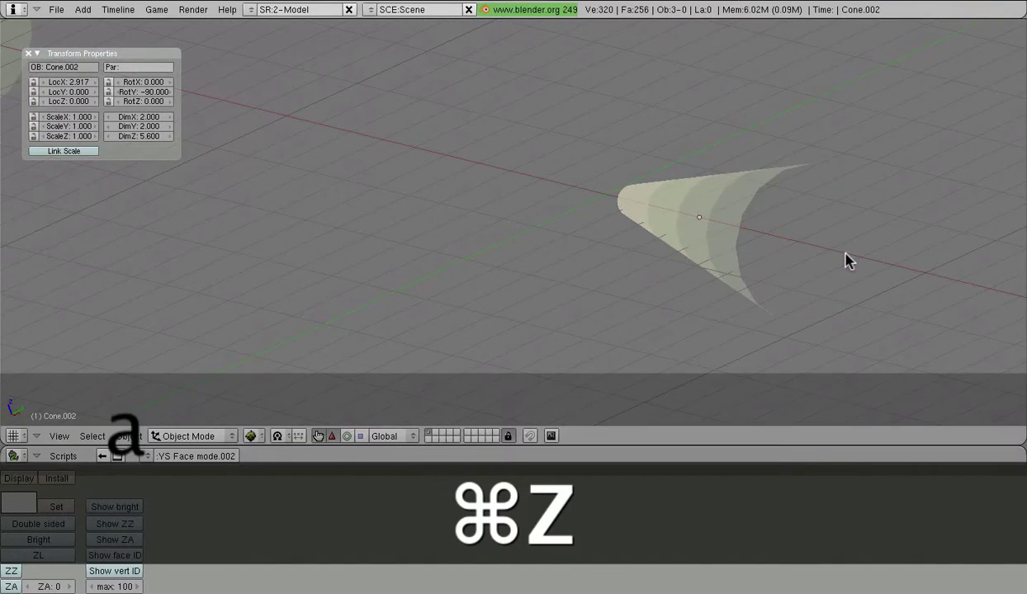
- Select the duplicate cone Cone.002 and delete it
{"action": "middle_click_drag", "start_coordinate": [848, 259], "coordinate": [738, 231], "text": "shift"}
{"action": "right_click", "coordinate": [663, 206]}
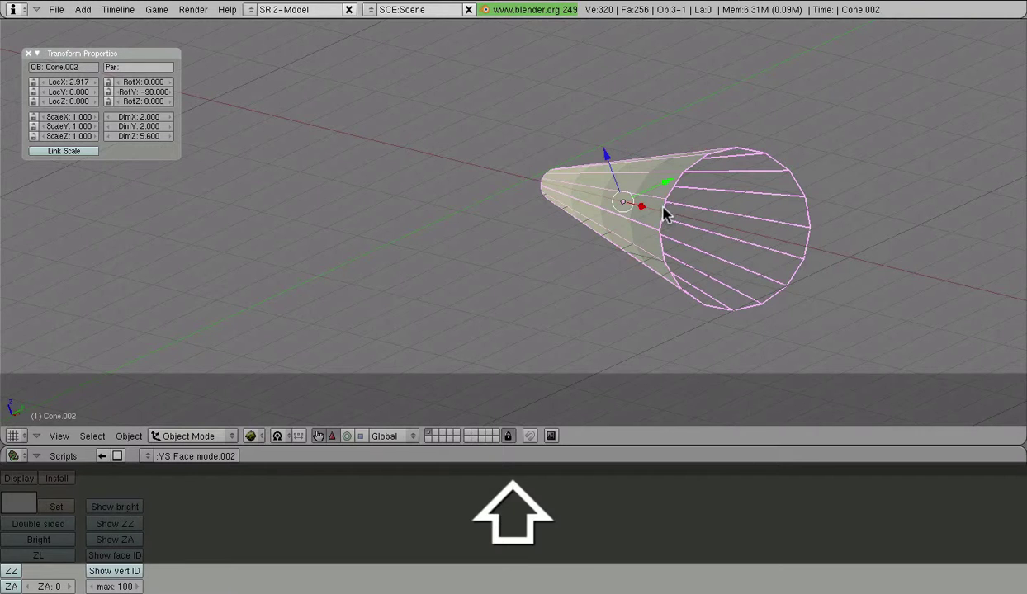
{"action": "key", "text": "x"}
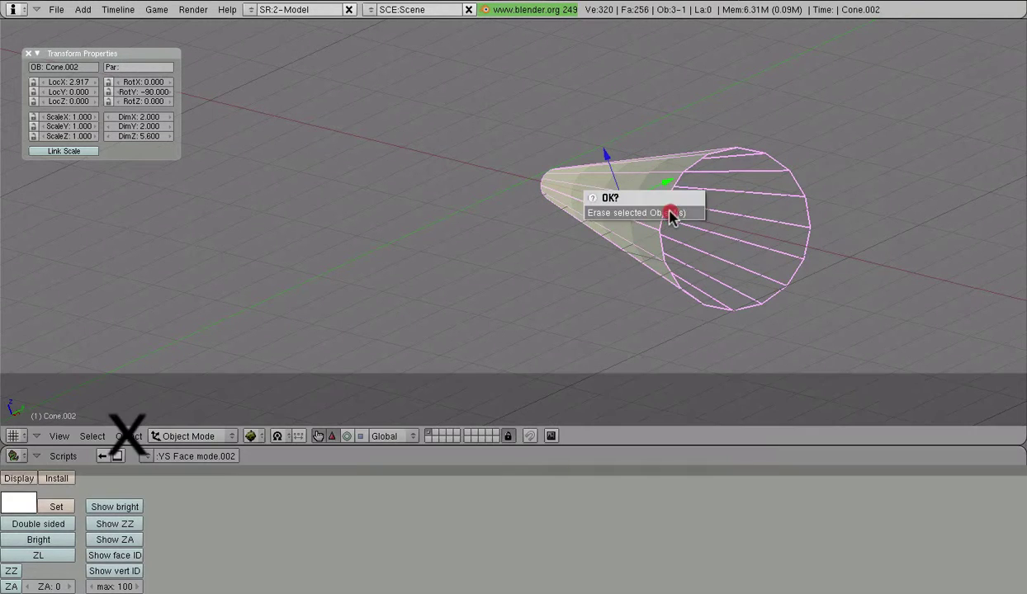
{"action": "left_click", "coordinate": [666, 212]}
- Duplicate all faces of the remaining cone in place within its own mesh, flip the copies' normals and deselect them
{"action": "right_click", "coordinate": [664, 206]}
{"action": "middle_click_drag", "start_coordinate": [669, 216], "coordinate": [640, 217], "text": "shift"}
{"action": "scroll", "coordinate": [640, 217], "scroll_direction": "up", "scroll_amount": 3}
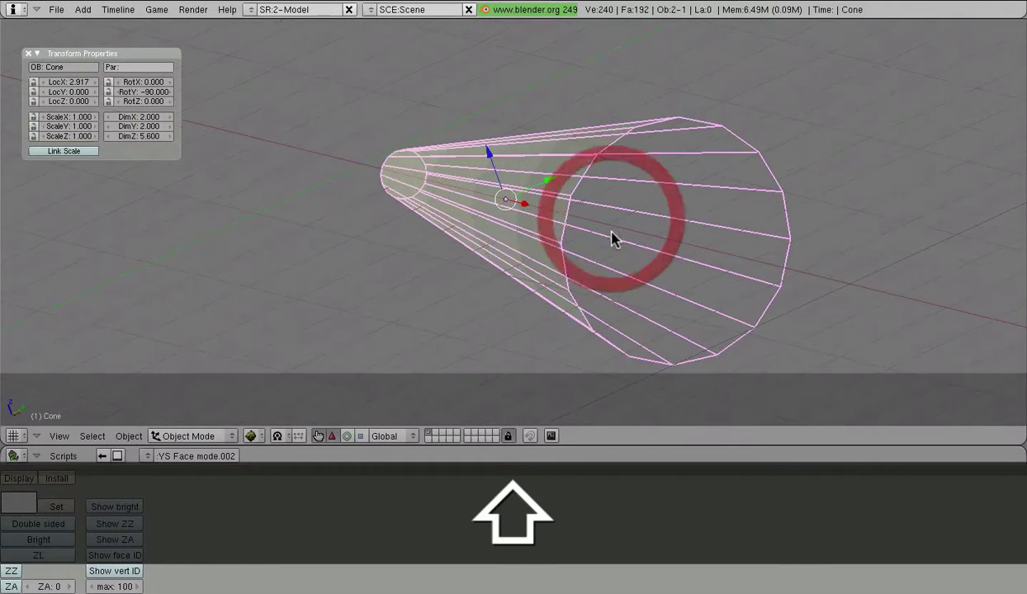
{"action": "key", "text": "Tab"}
{"action": "key", "text": "a"}
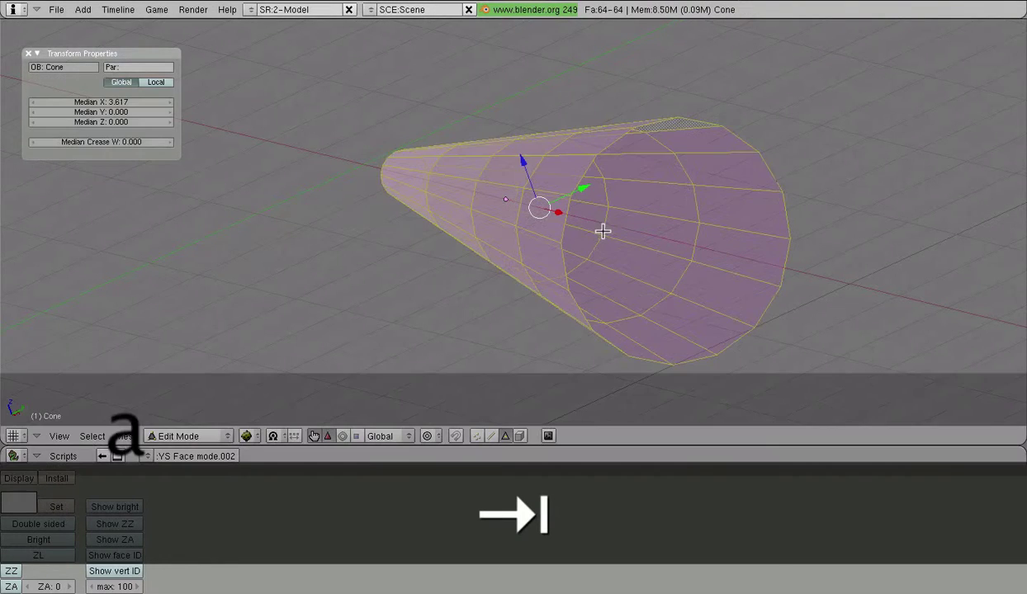
{"action": "key", "text": "shift+d"}
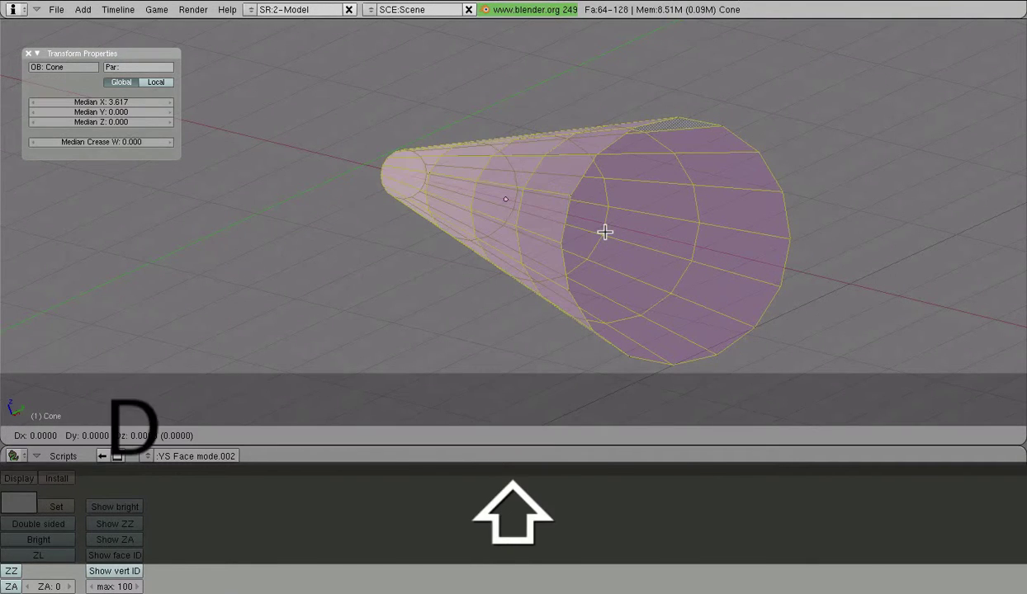
{"action": "right_click", "coordinate": [605, 232]}
{"action": "key", "text": "w"}
{"action": "left_click", "coordinate": [611, 236]}
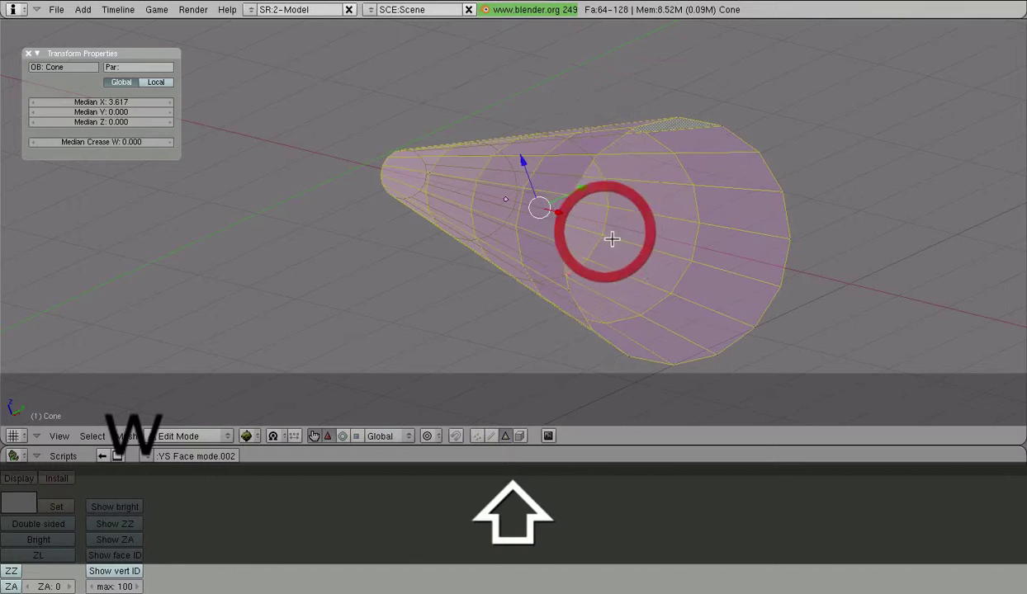
{"action": "key", "text": "a"}
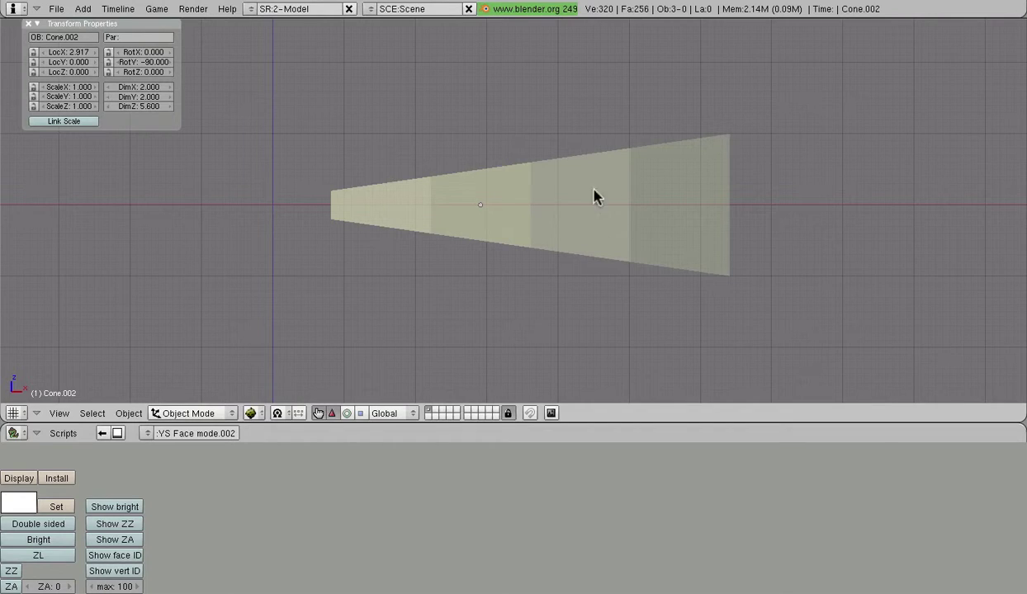
- Start the YS Face mode mesh script and enable Bright for all faces of the original cone in Edit mode
{"action": "left_click", "coordinate": [66, 435]}
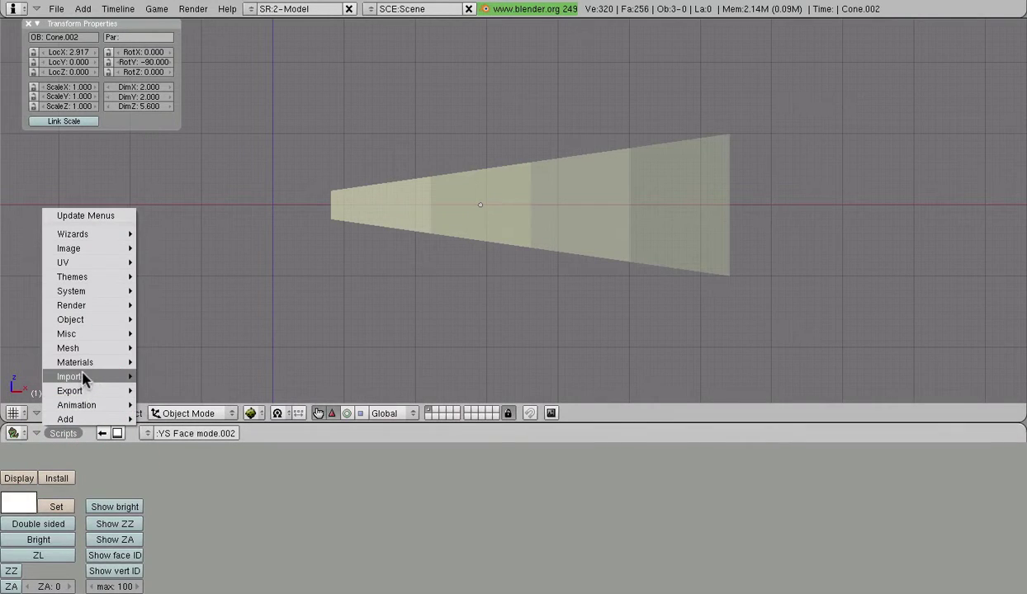
{"action": "mouse_move", "coordinate": [89, 356]}
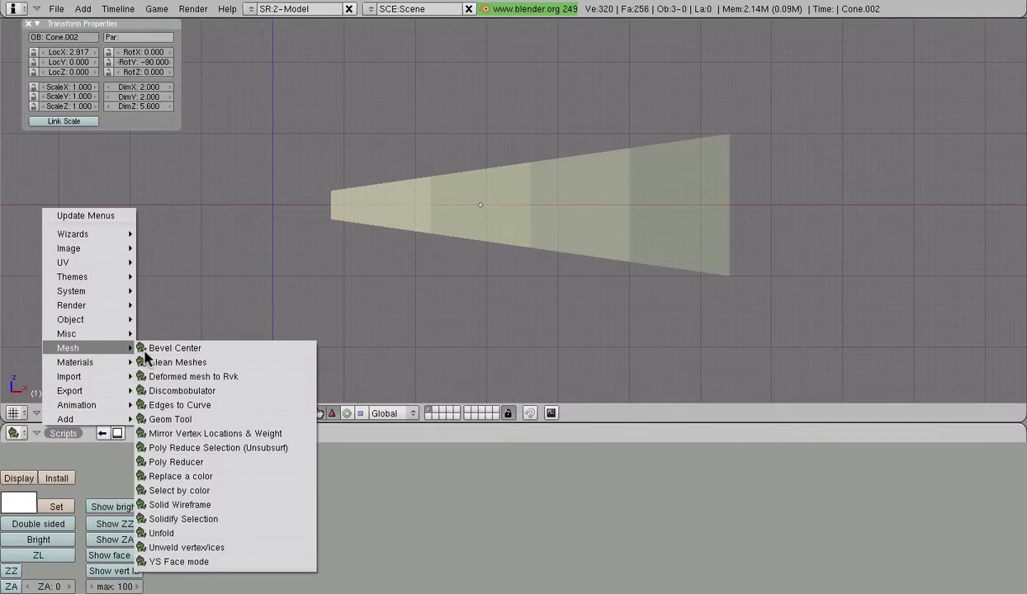
{"action": "left_click", "coordinate": [218, 562]}
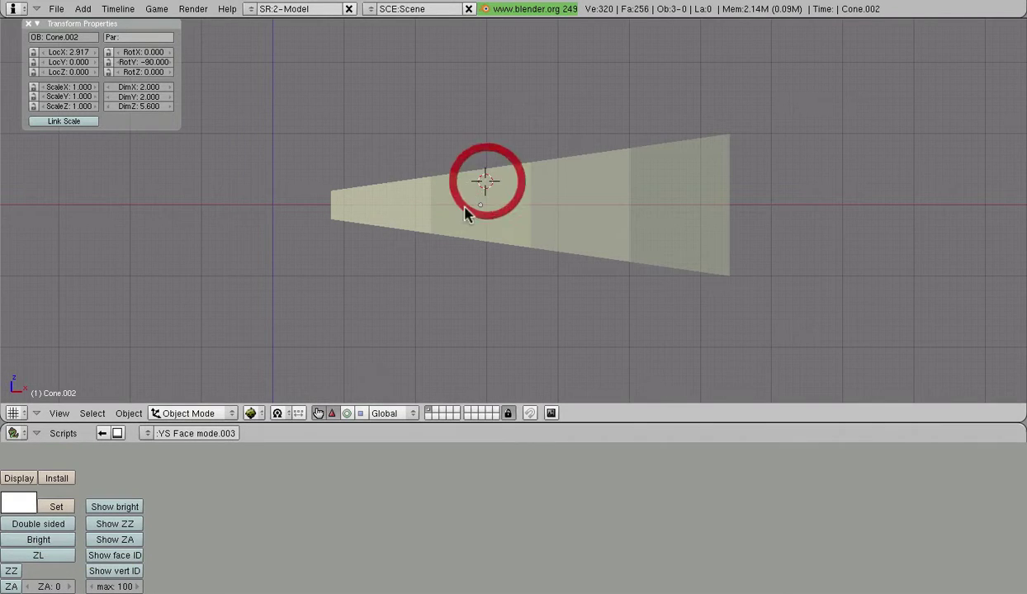
{"action": "right_click", "coordinate": [464, 213]}
{"action": "left_click", "coordinate": [52, 540]}
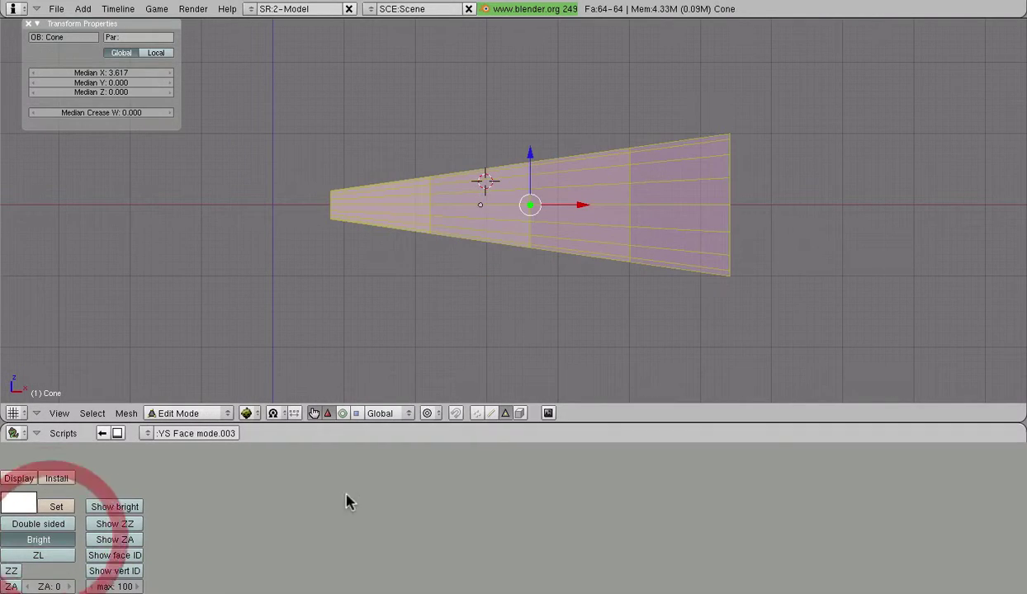